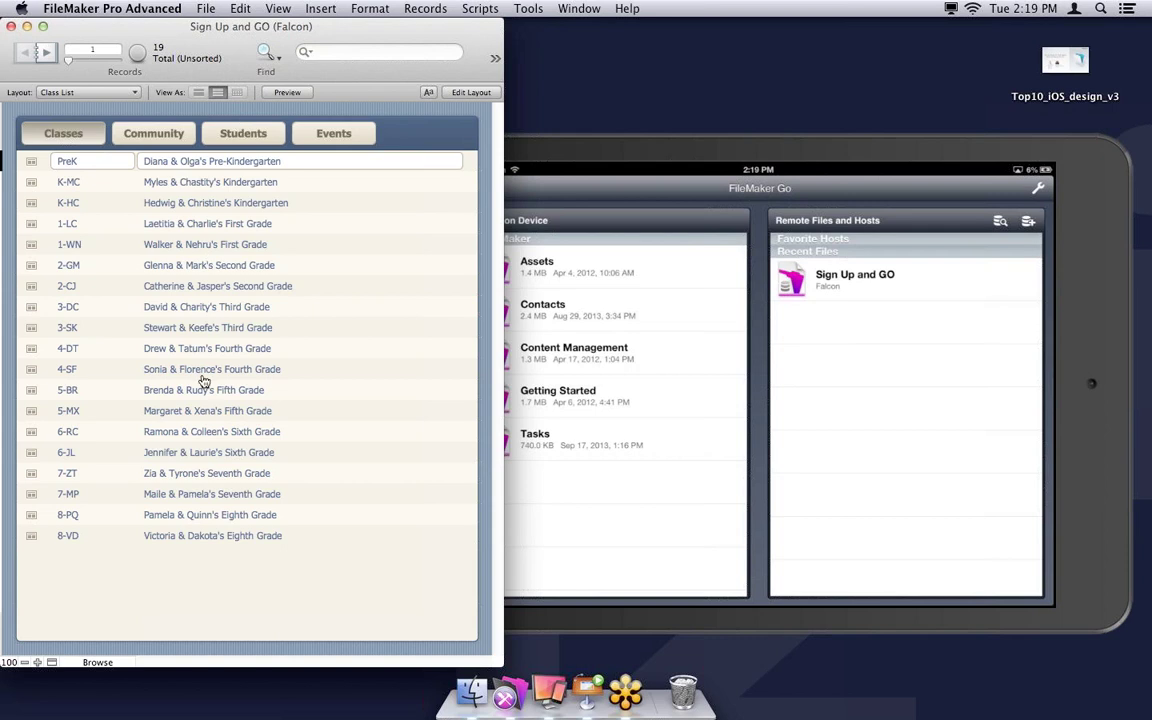
Trace the PreK class to a child and her parent's contact info, then list the 9 events
left_click(31, 162)
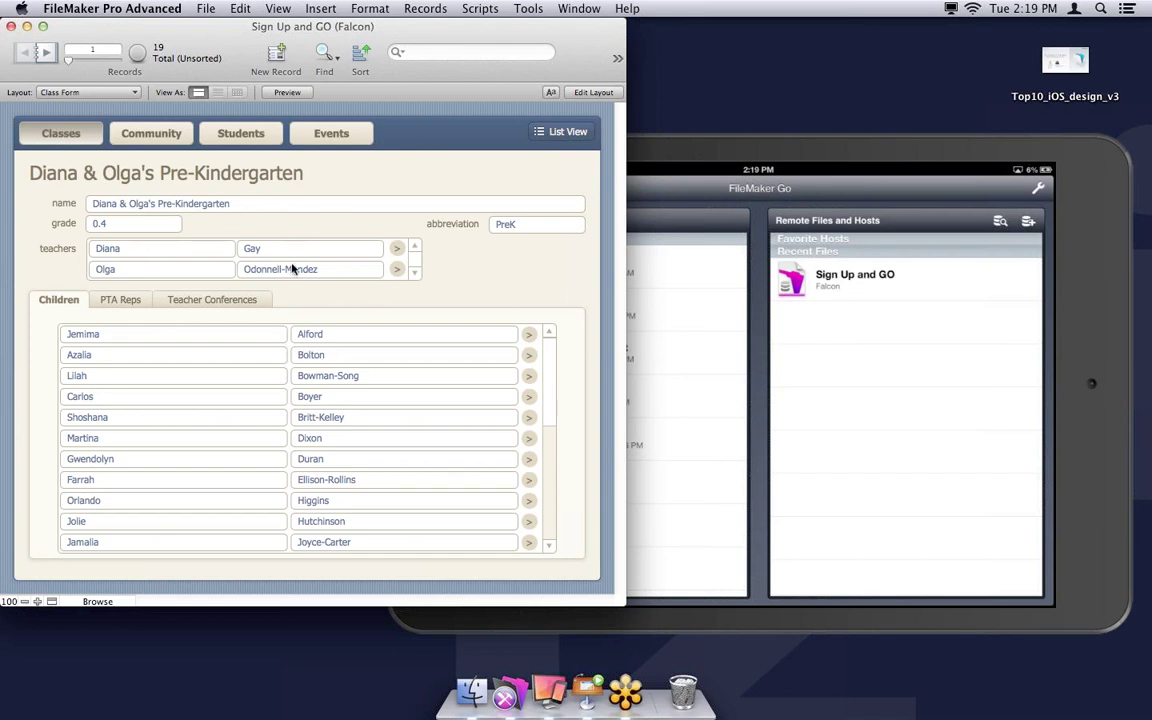
left_click(548, 437)
left_click(548, 416)
left_click(527, 379)
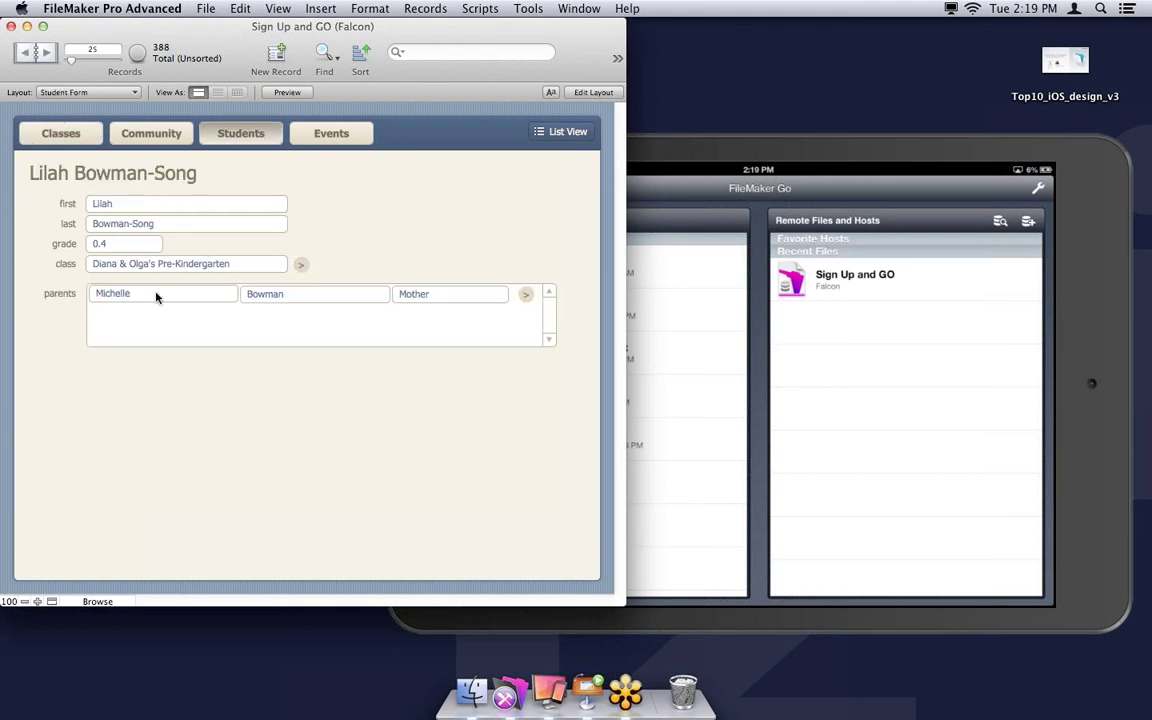
left_click(525, 297)
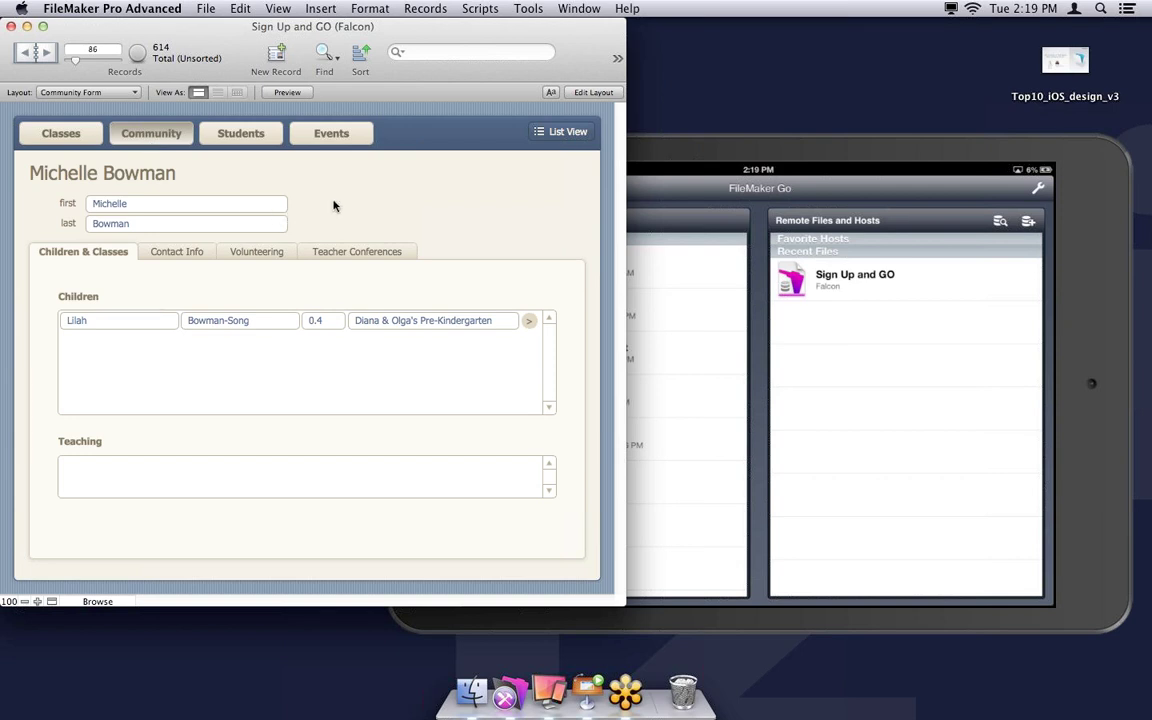
left_click(170, 257)
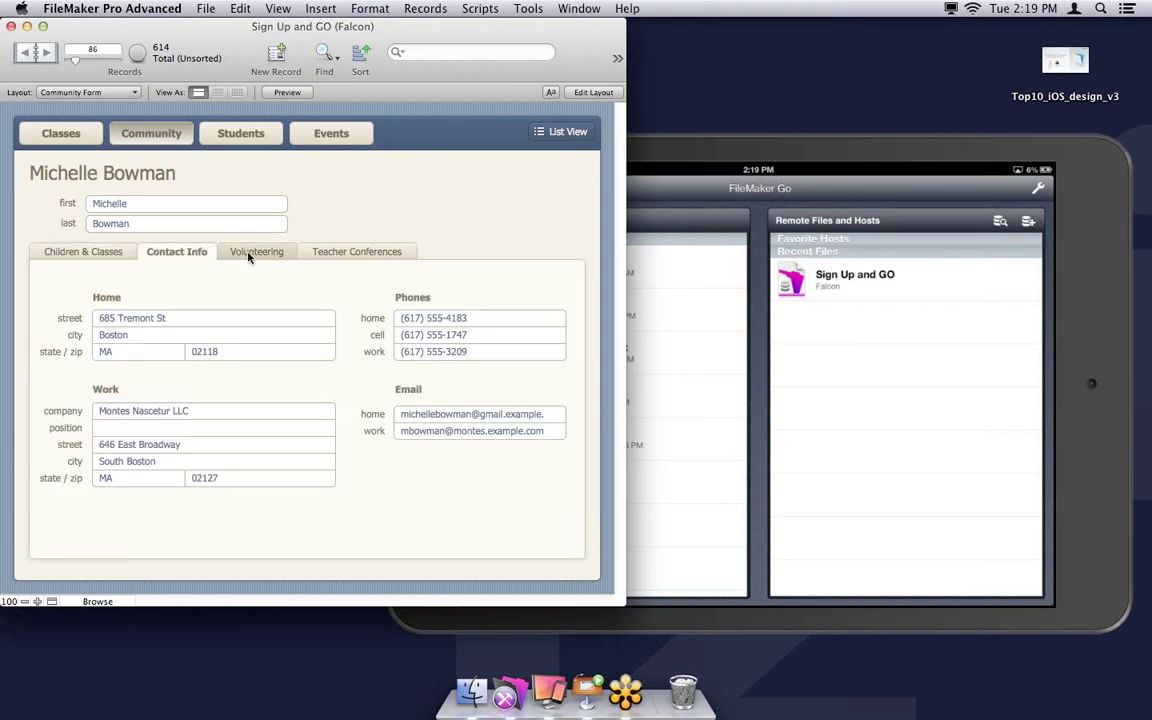
left_click(328, 136)
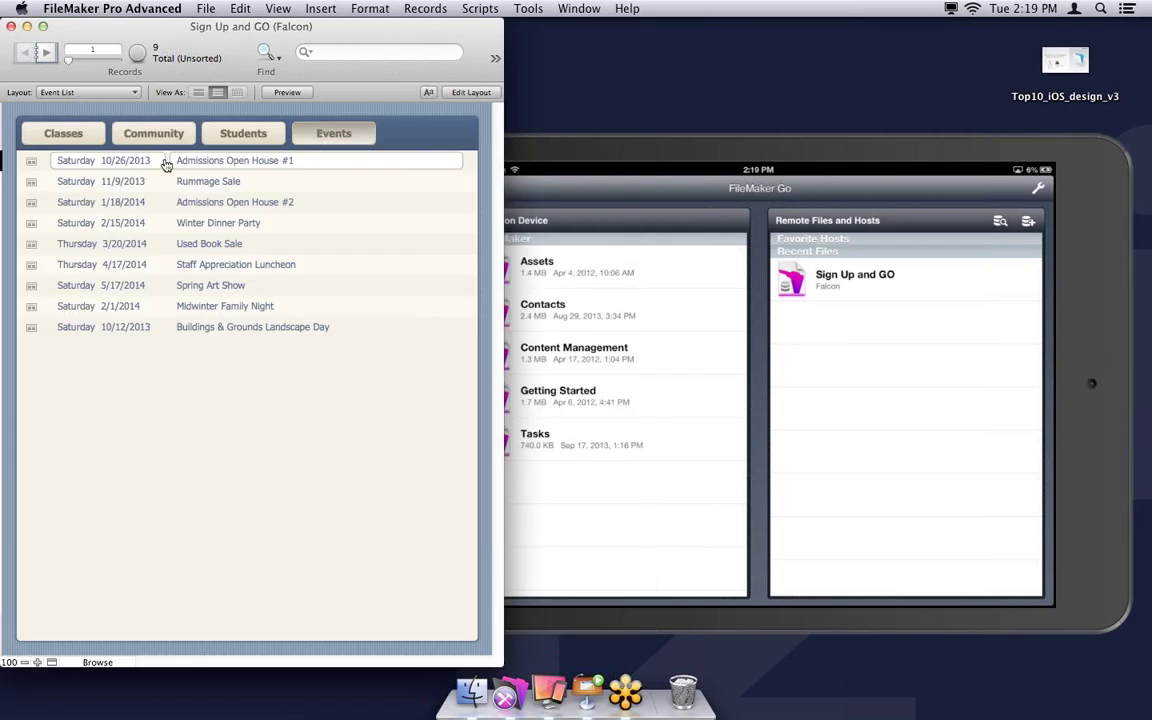
Open the Rummage Sale event and browse its list of volunteers
left_click(210, 185)
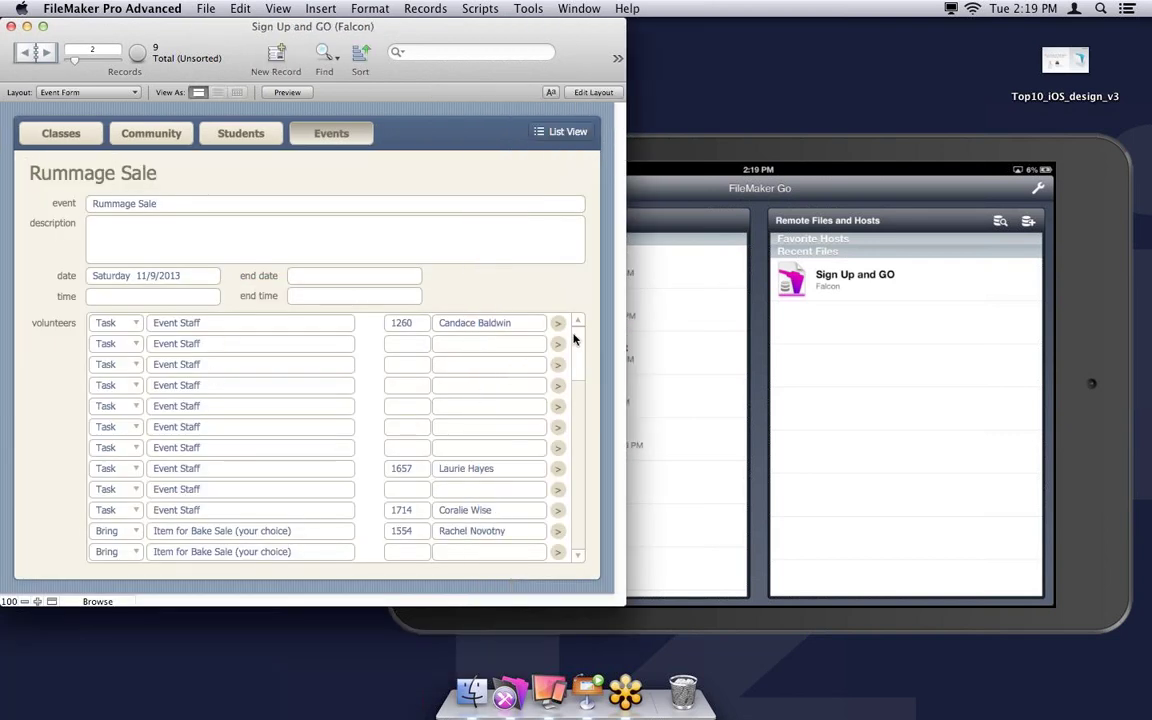
scroll(530, 360, "down", 3)
scroll(576, 330, "up", 3)
Check a volunteer's Volunteering and Teacher Conferences history, then open the K-MC class record
left_click(557, 323)
left_click(255, 252)
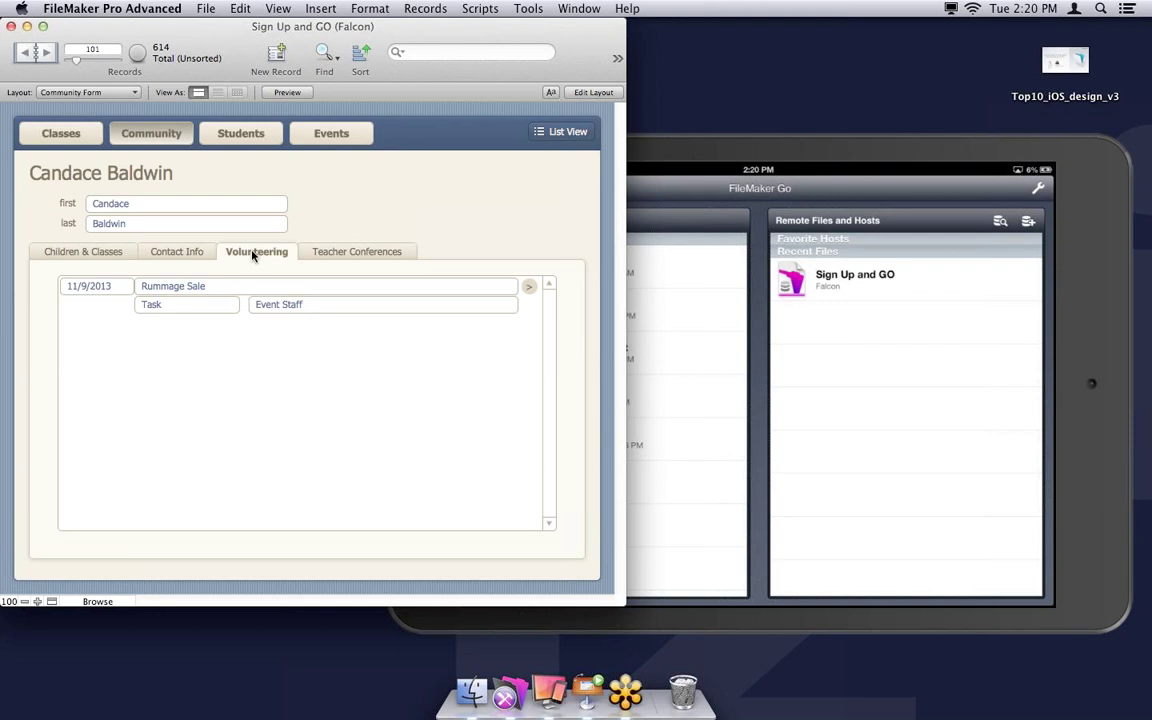
left_click(349, 251)
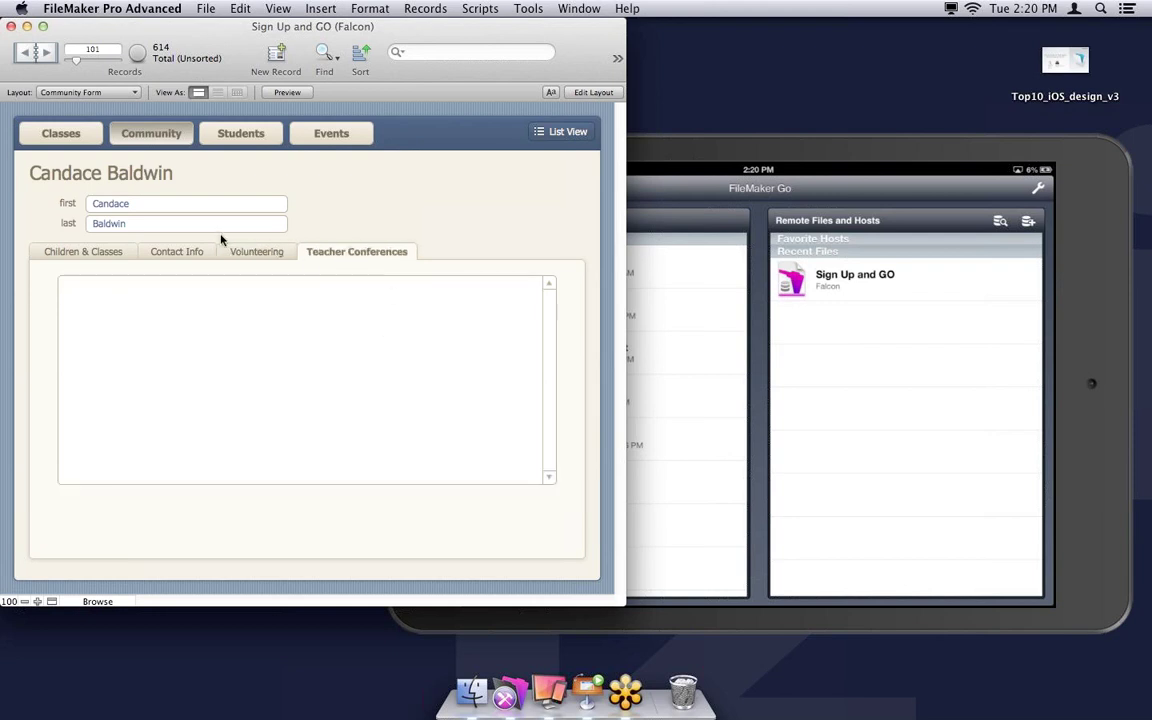
left_click(68, 130)
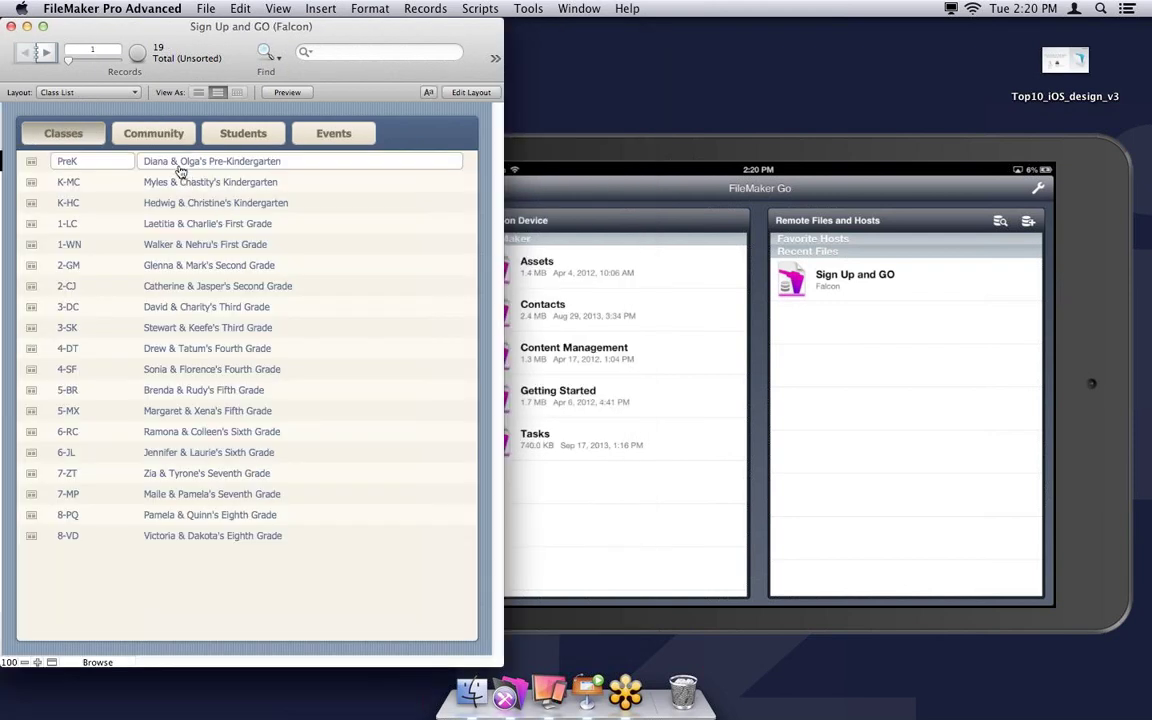
left_click(31, 182)
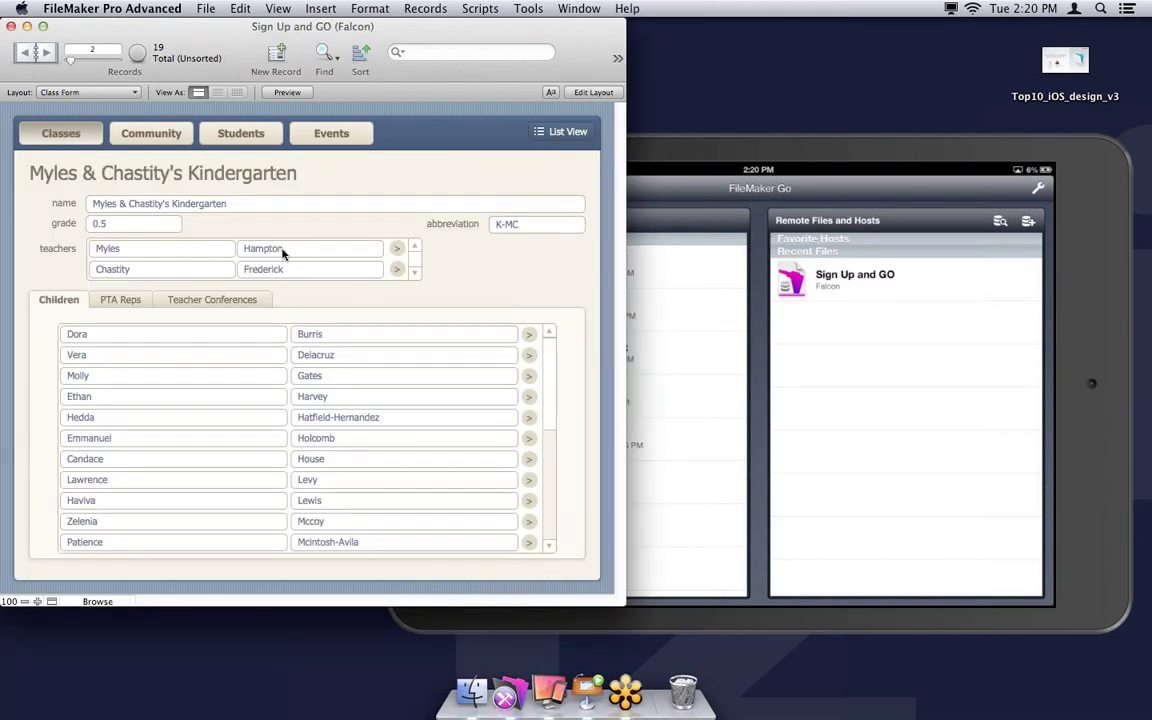
Show K-MC's 11/7/2013 teacher conference slots, then bring the mirrored iPad forward
left_click(247, 302)
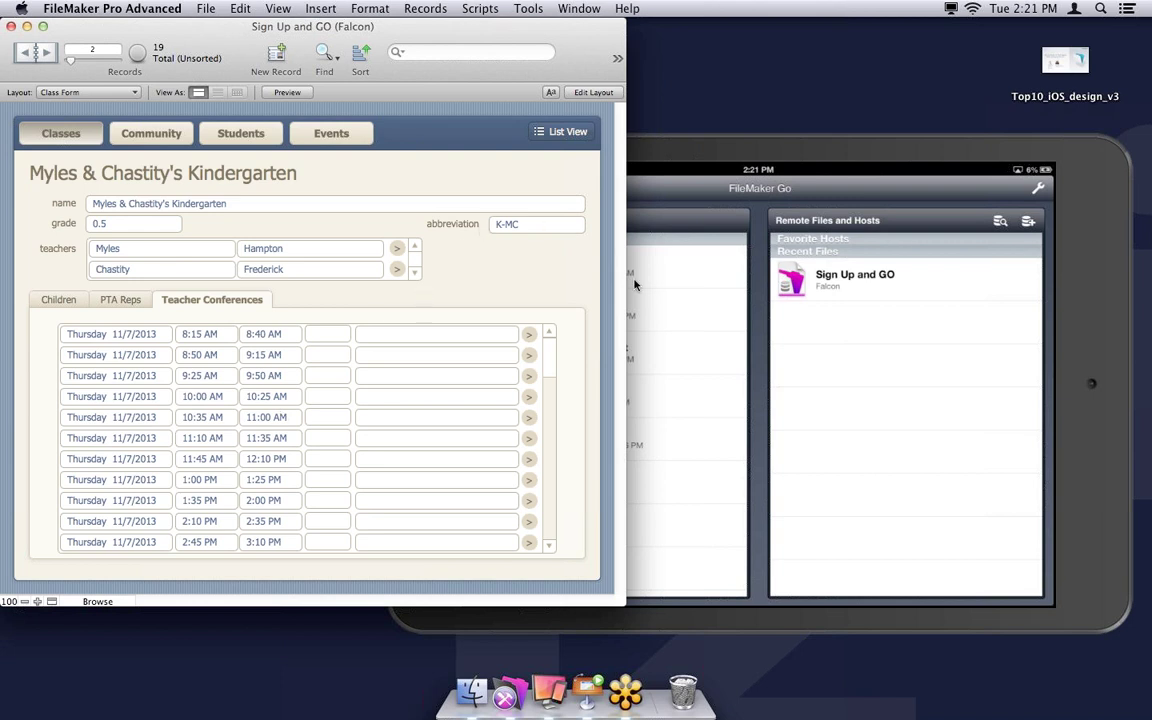
left_click(820, 158)
Move the Reflector iPad window into view and open Sign Up and GO from Recent Files
left_click_drag(820, 158, 625, 107)
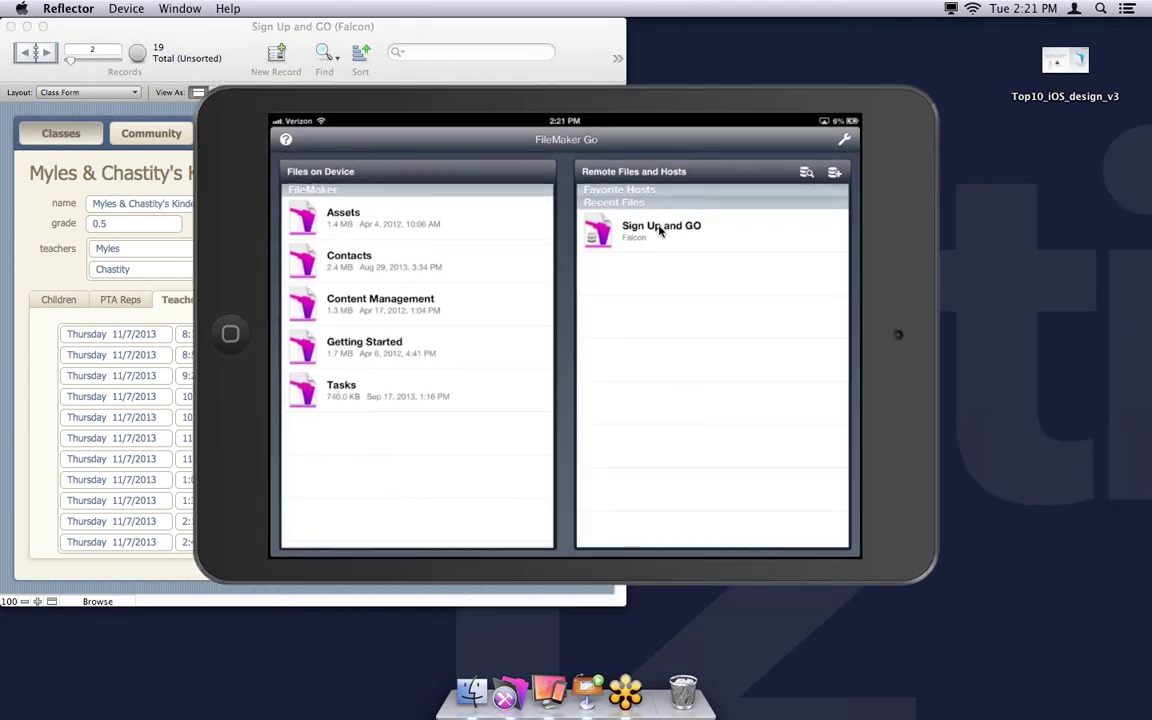
left_click(660, 228)
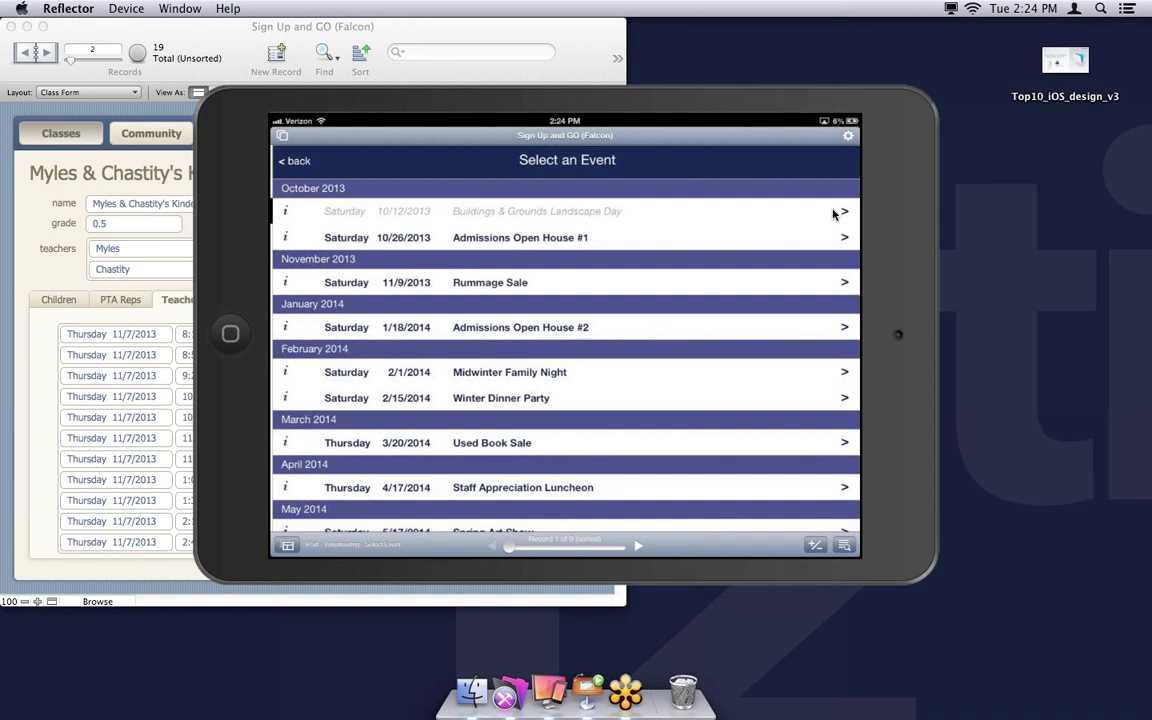
Open the past Buildings & Grounds Landscape Day event in FileMaker Go
left_click(833, 213)
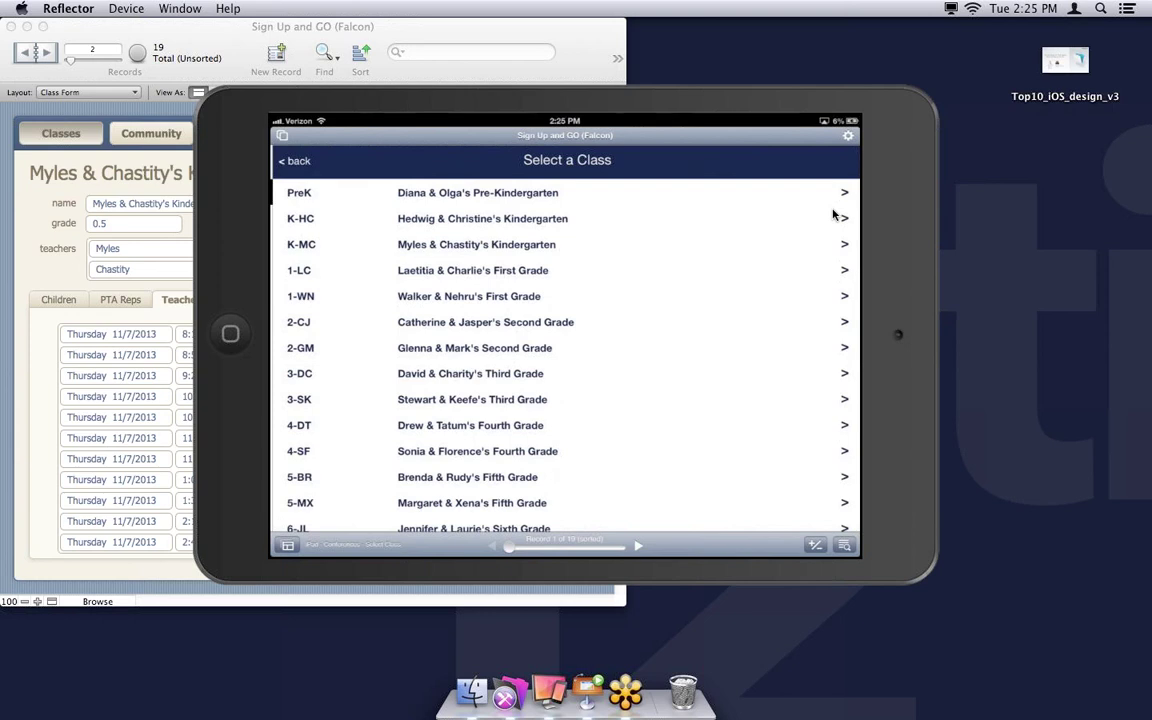
Show the PreK class's conference slots and scroll through the Thursday and Friday times
left_click(844, 192)
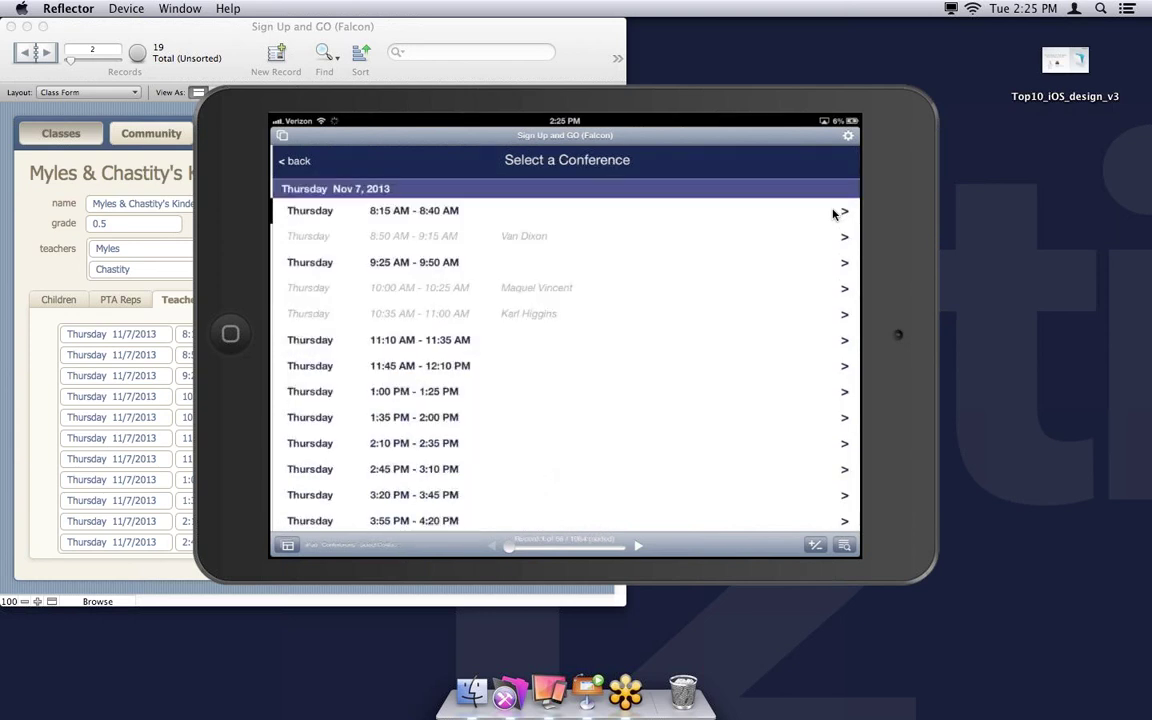
scroll(833, 215, "down", 5)
scroll(833, 215, "down", 5)
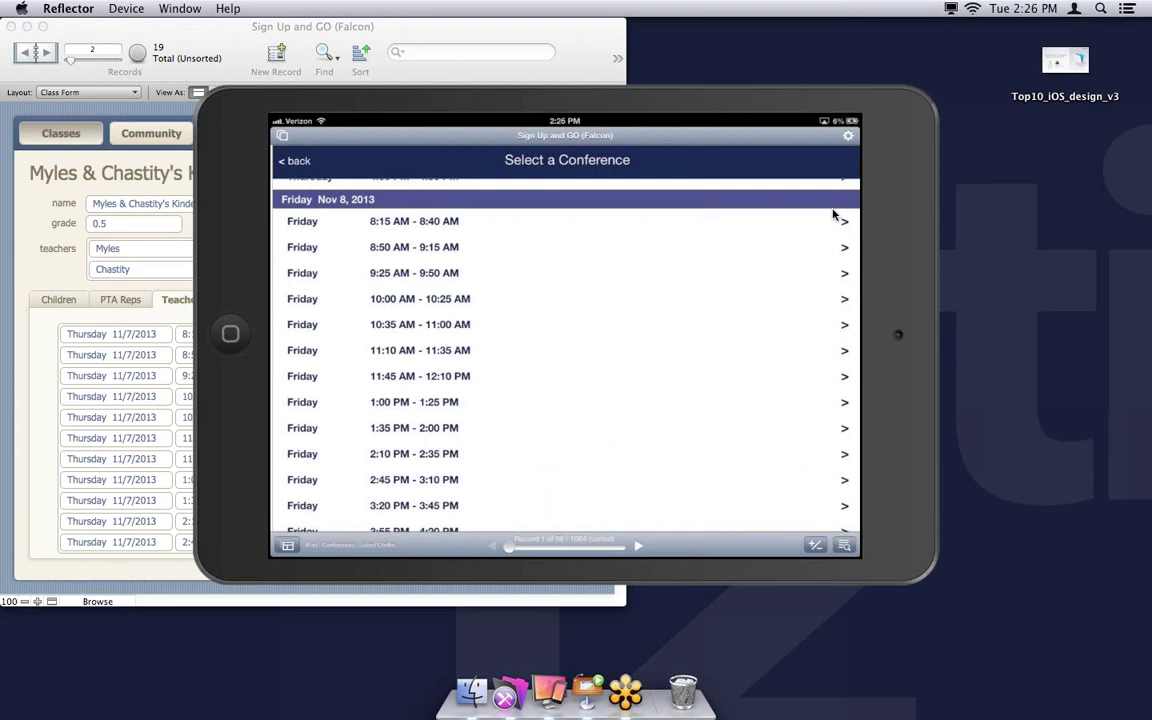
scroll(833, 215, "up", 5)
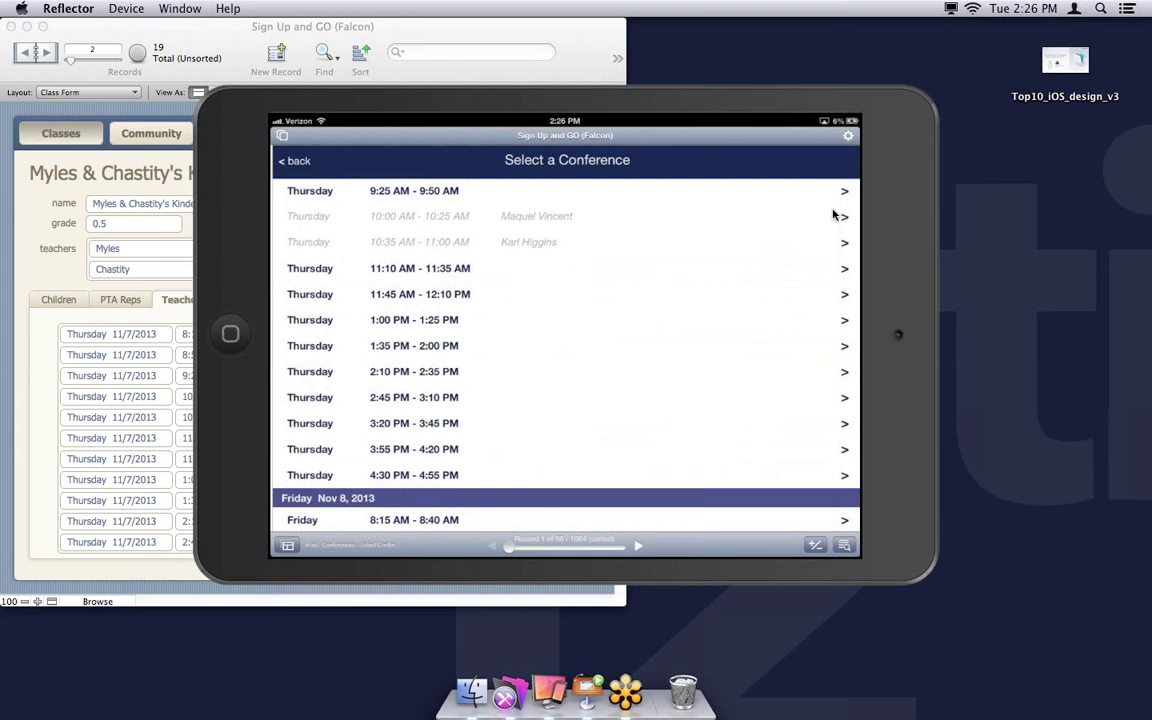
scroll(833, 215, "up", 3)
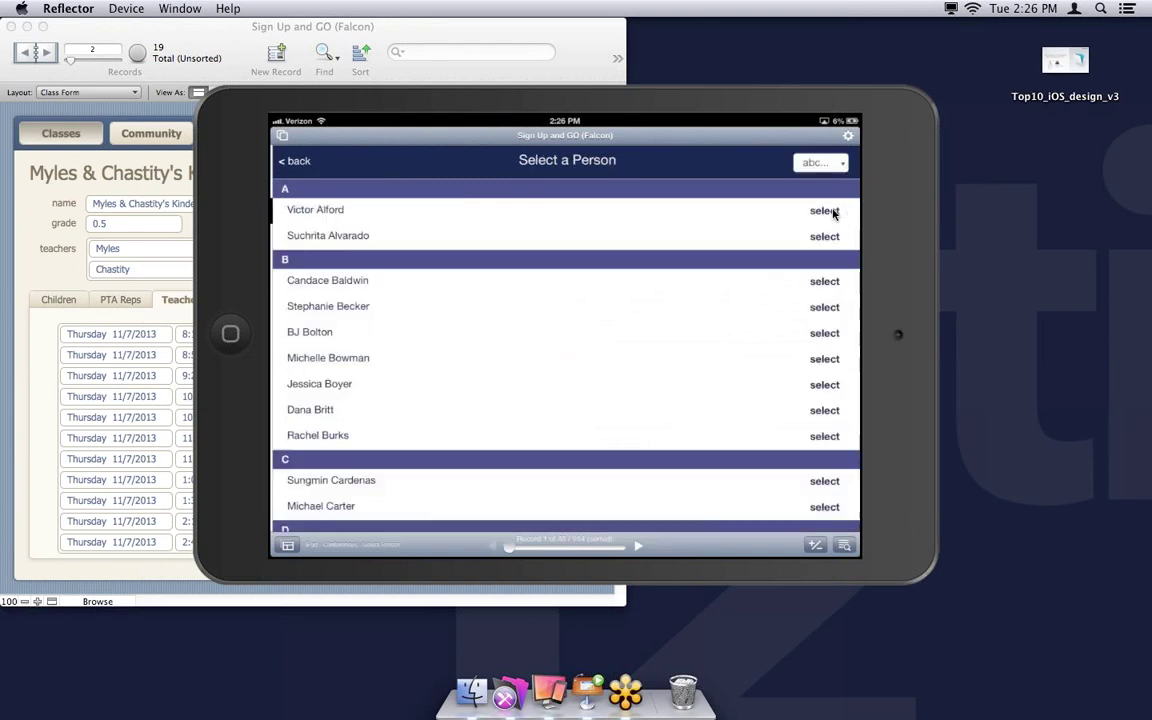
Scroll the Select a Person list down through the N to V surname sections
scroll(833, 213, "down", 3)
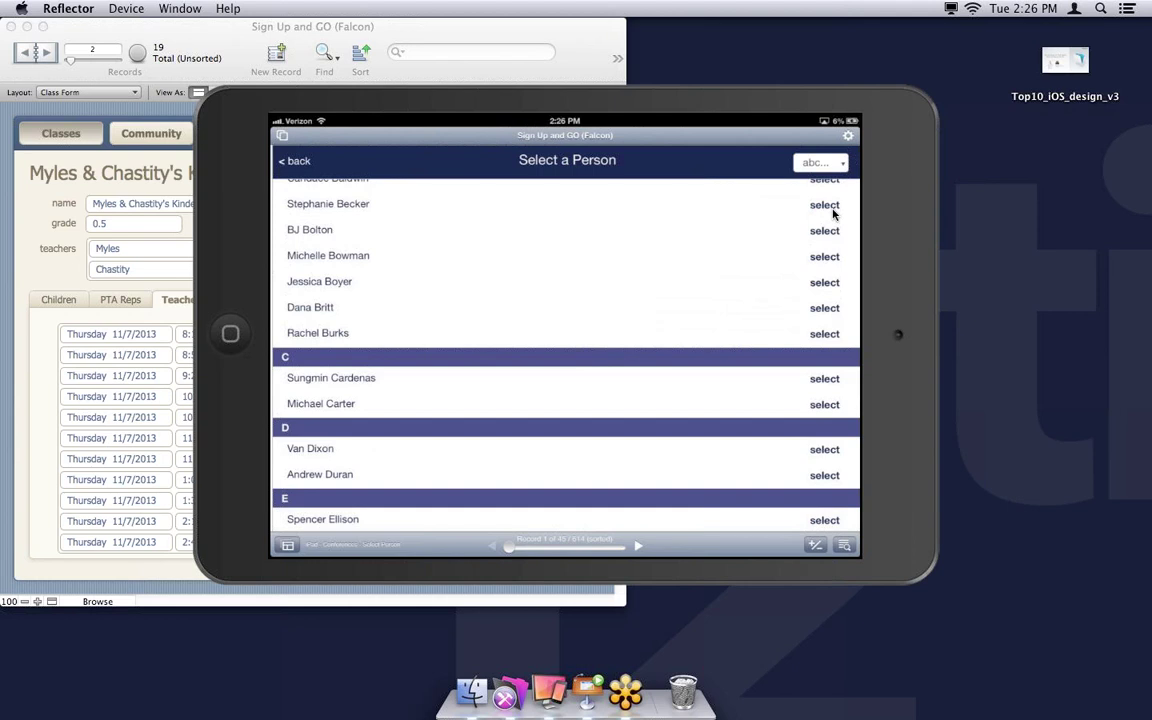
scroll(833, 213, "down", 2)
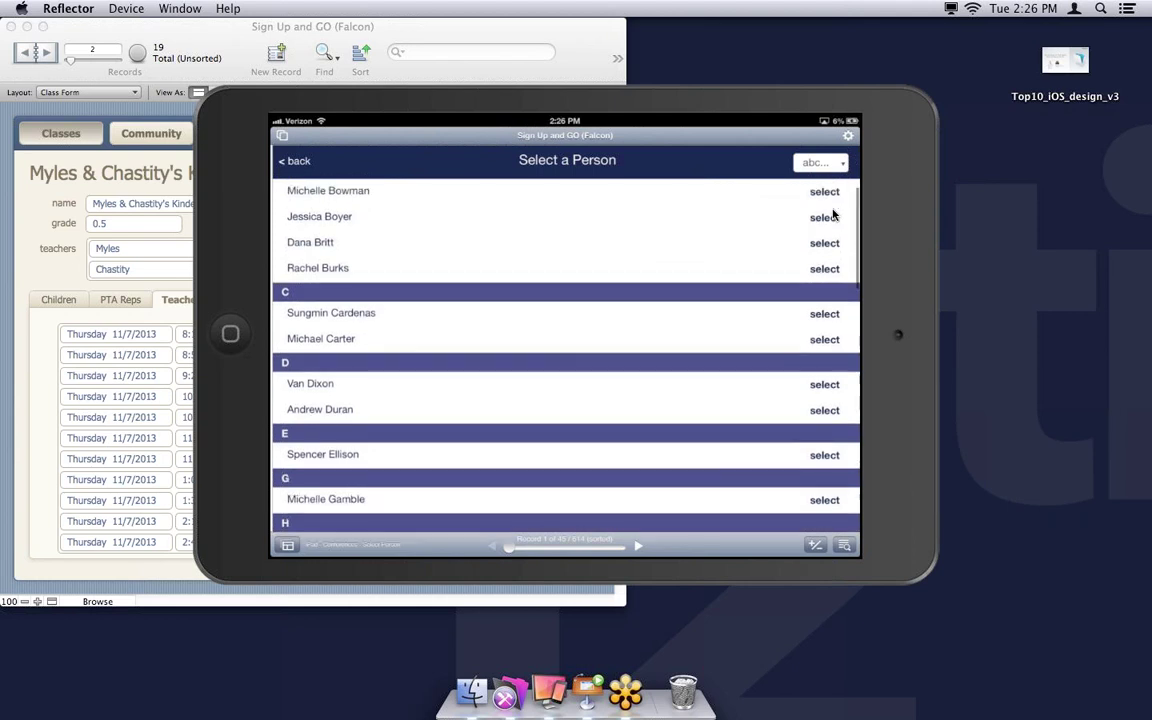
scroll(833, 213, "down", 3)
scroll(833, 213, "down", 10)
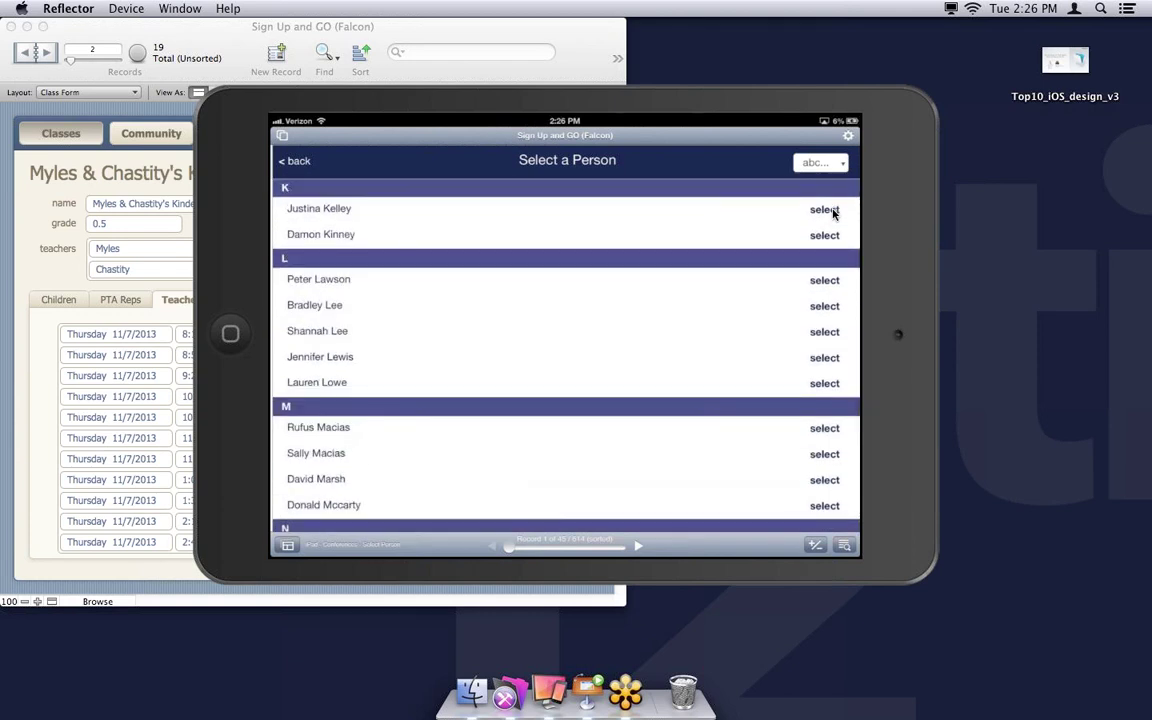
scroll(833, 213, "down", 8)
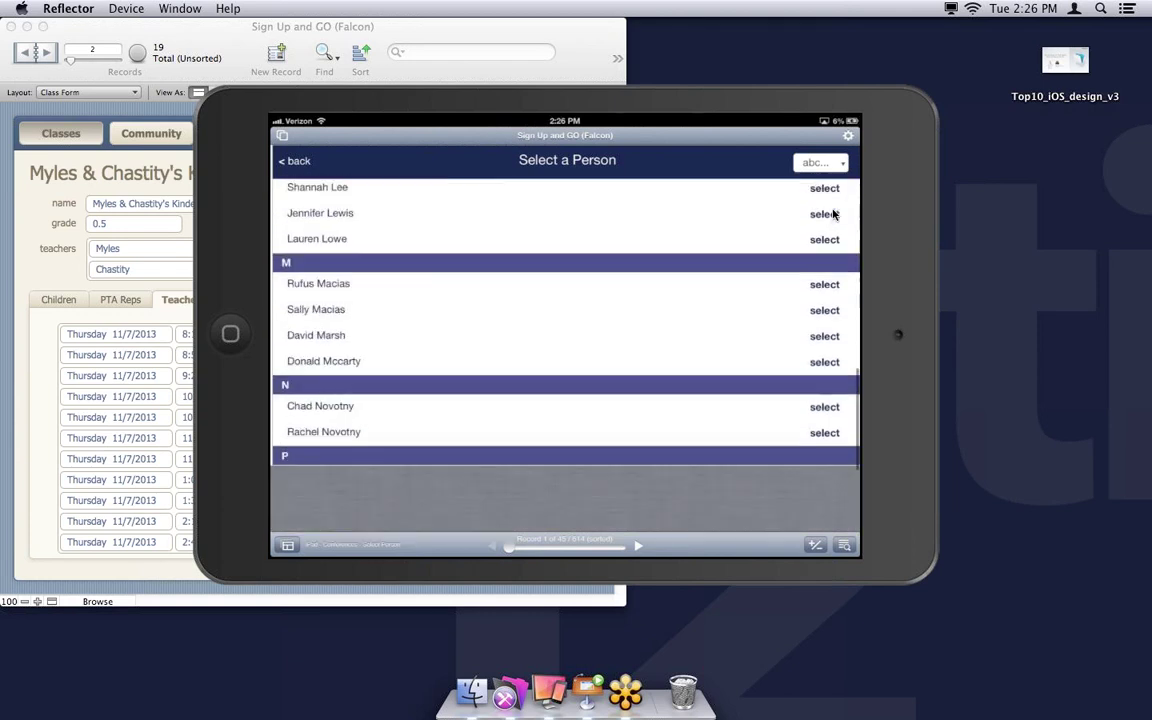
scroll(833, 213, "up", 3)
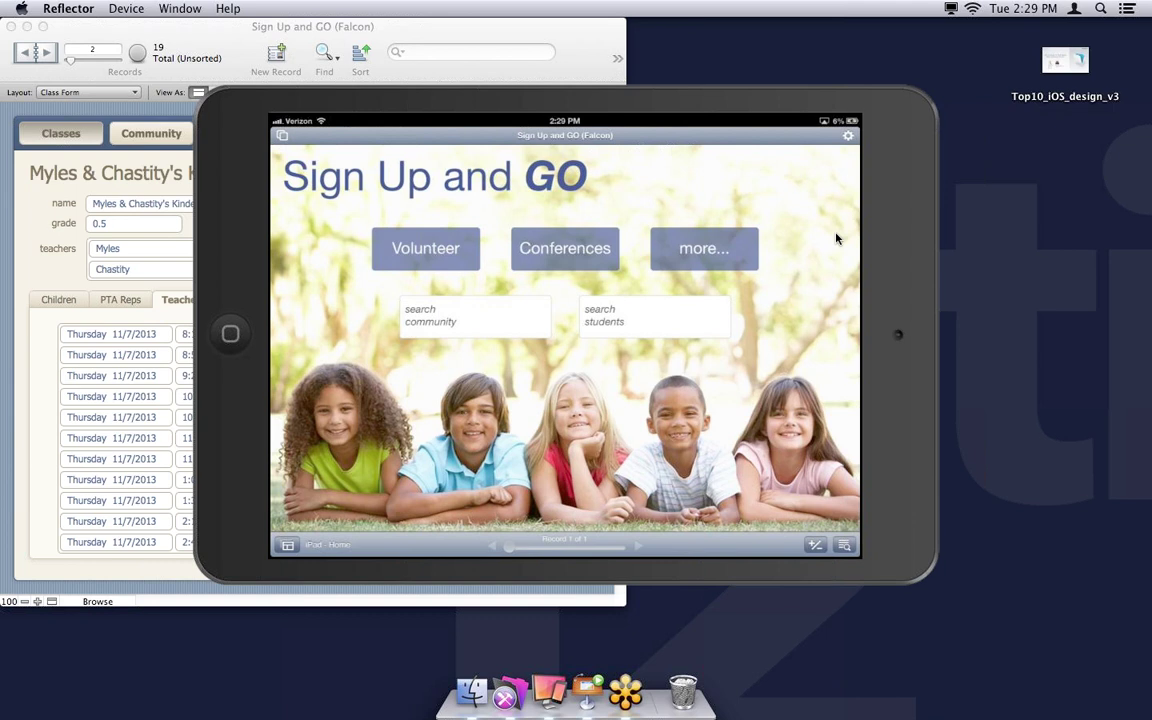
Resume the Keynote slideshow and advance to the '#5: Build "Responsive" Layouts' slide
left_click(589, 698)
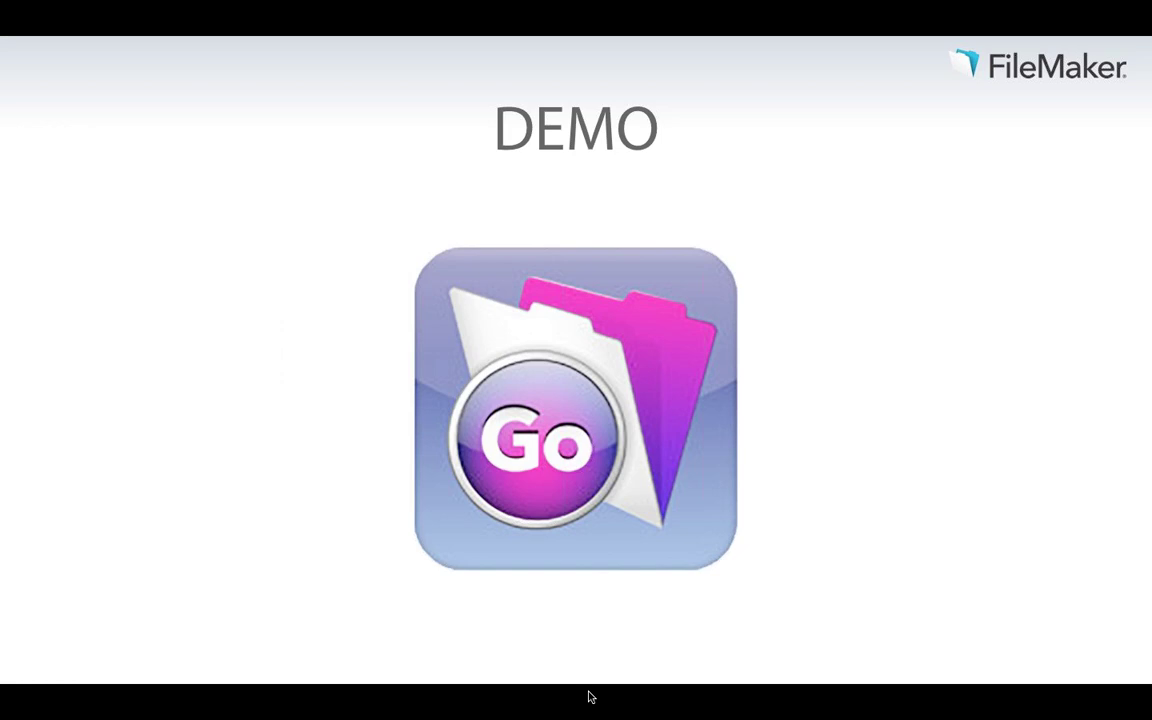
key("Right")
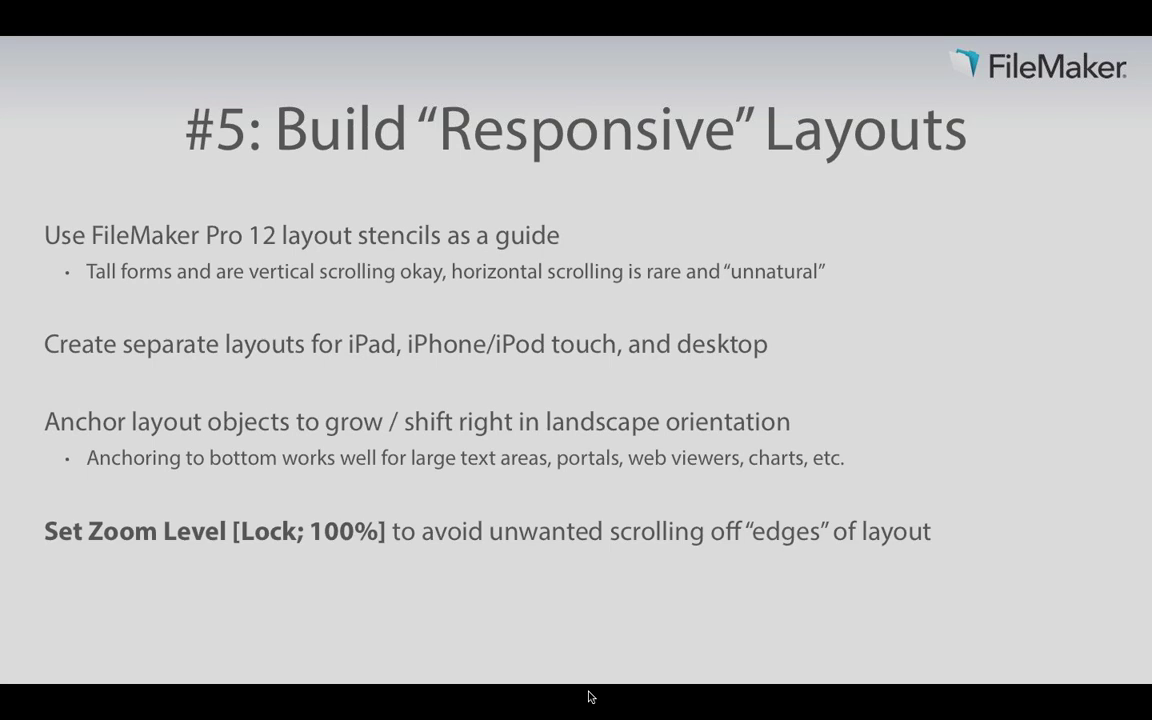
Exit the Keynote slideshow to show the mirrored iPad's Midwinter Family Night event
key("Escape")
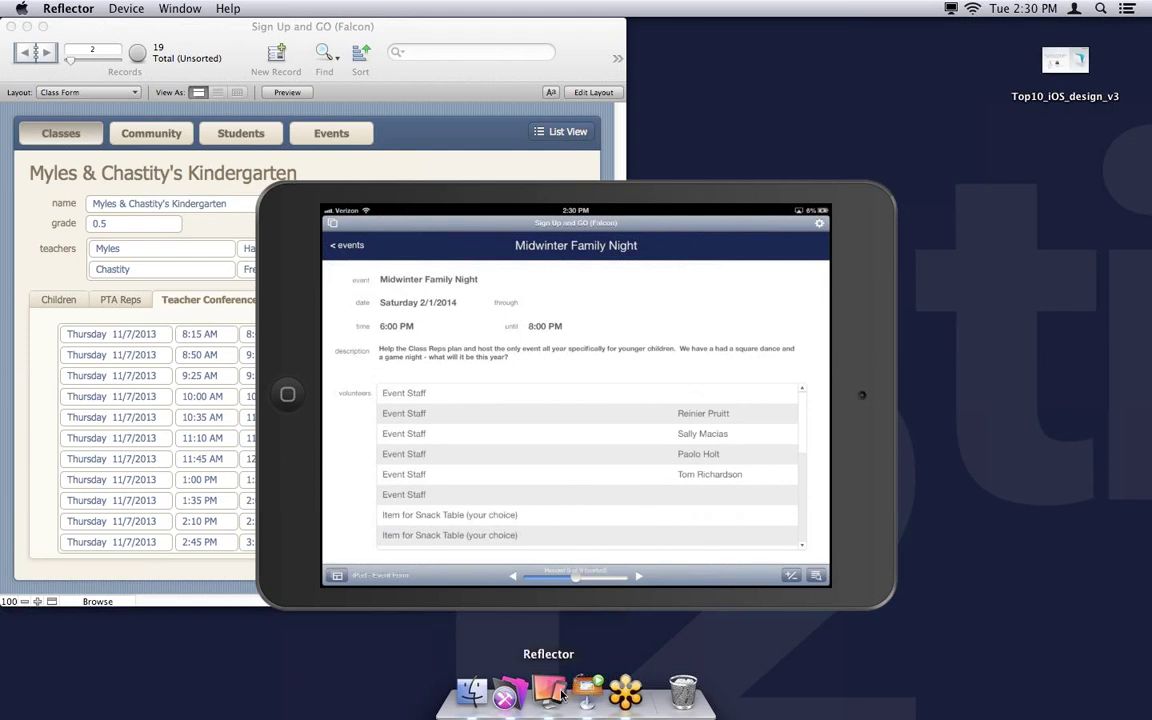
Return to Keynote and advance the slideshow to '#6: Optimize Layout Objects for Touch'
left_click(589, 689)
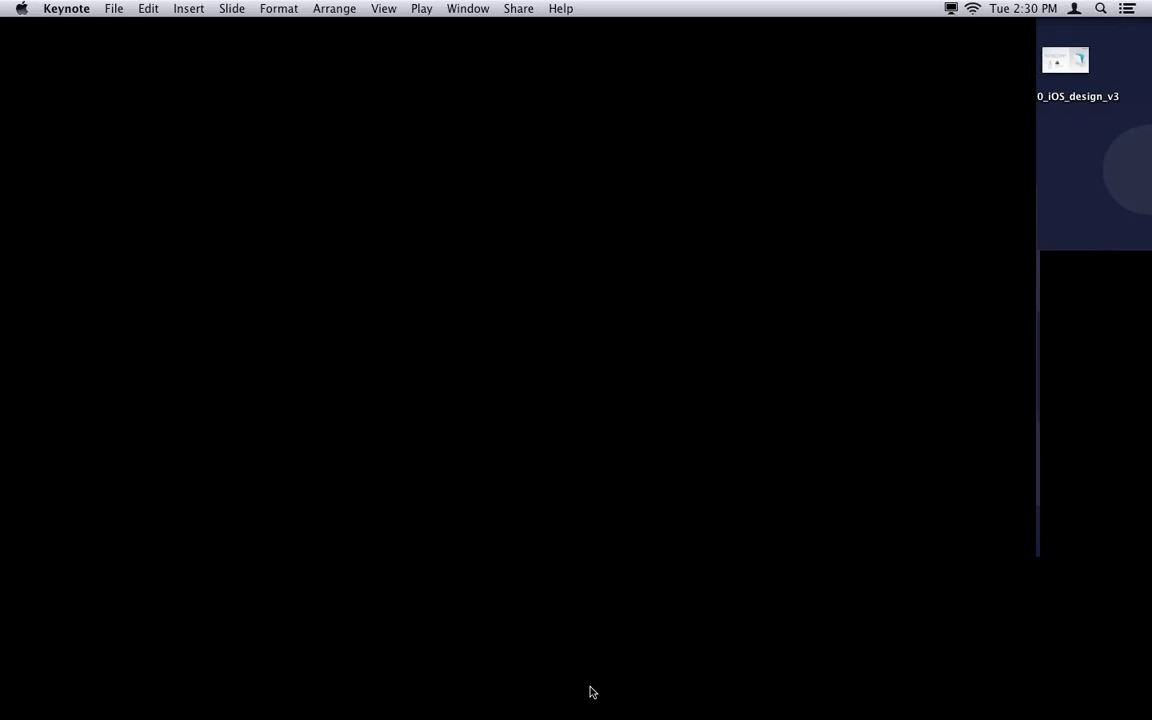
key("Right")
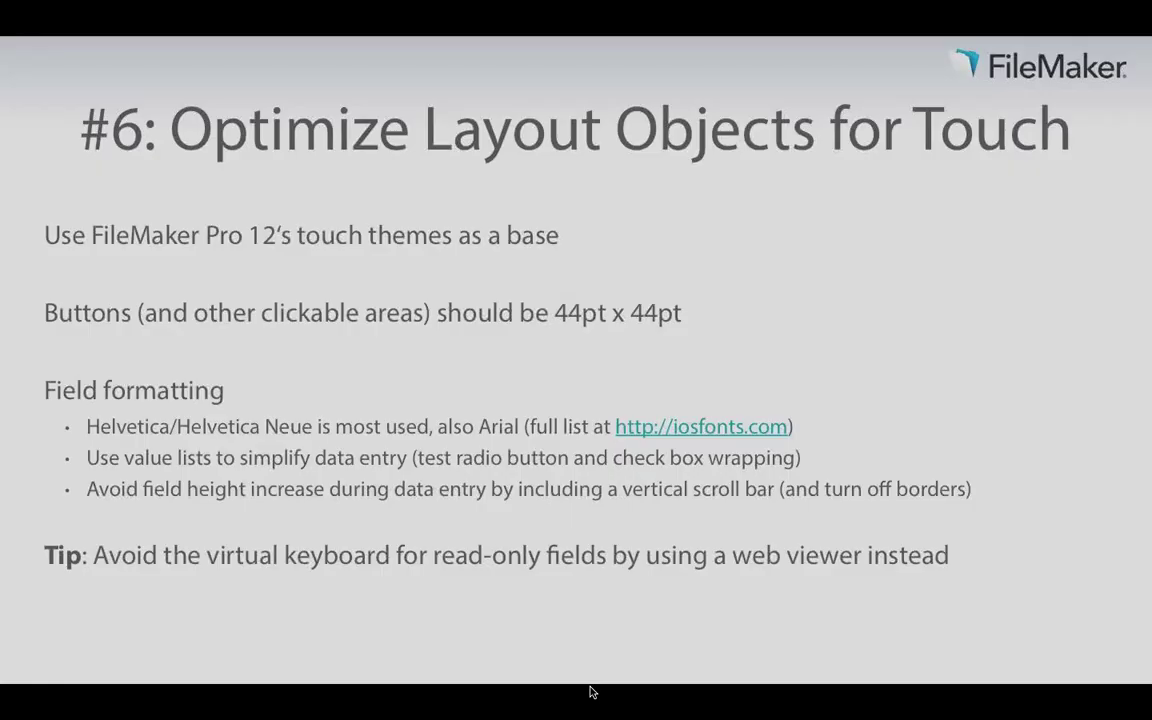
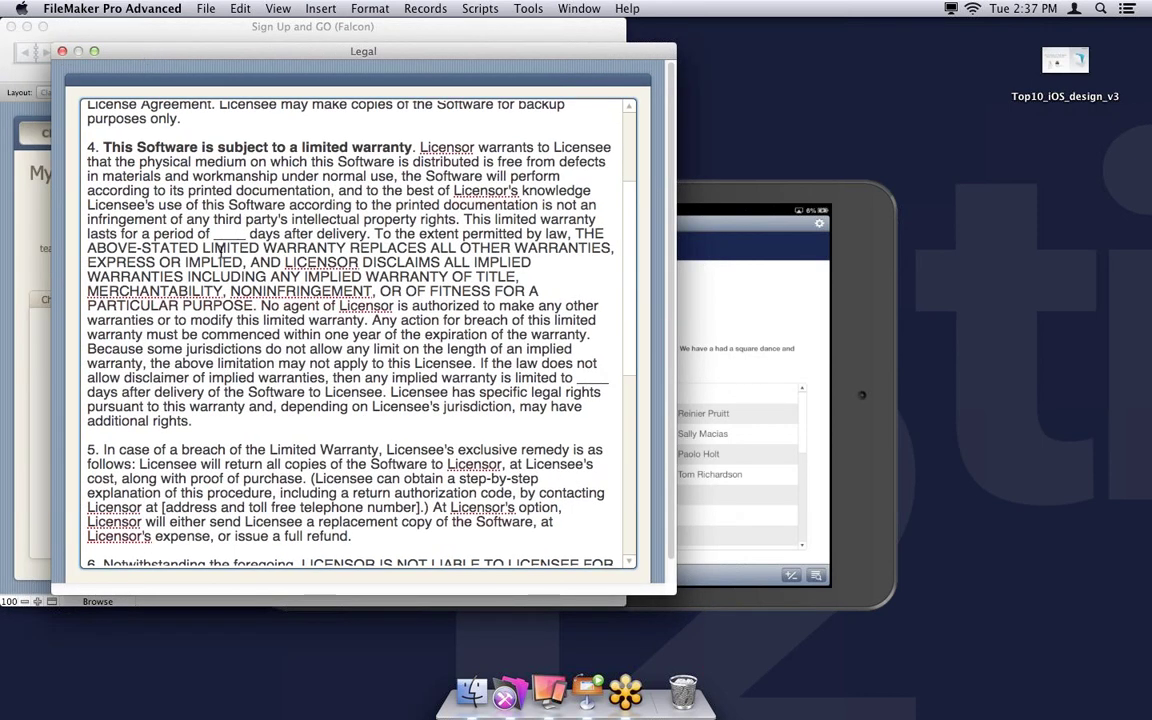
Page down to the end of the license agreement text in the Legal window
key("Page_Down")
Close the Legal window and put the Class Form into Layout mode
left_click(62, 51)
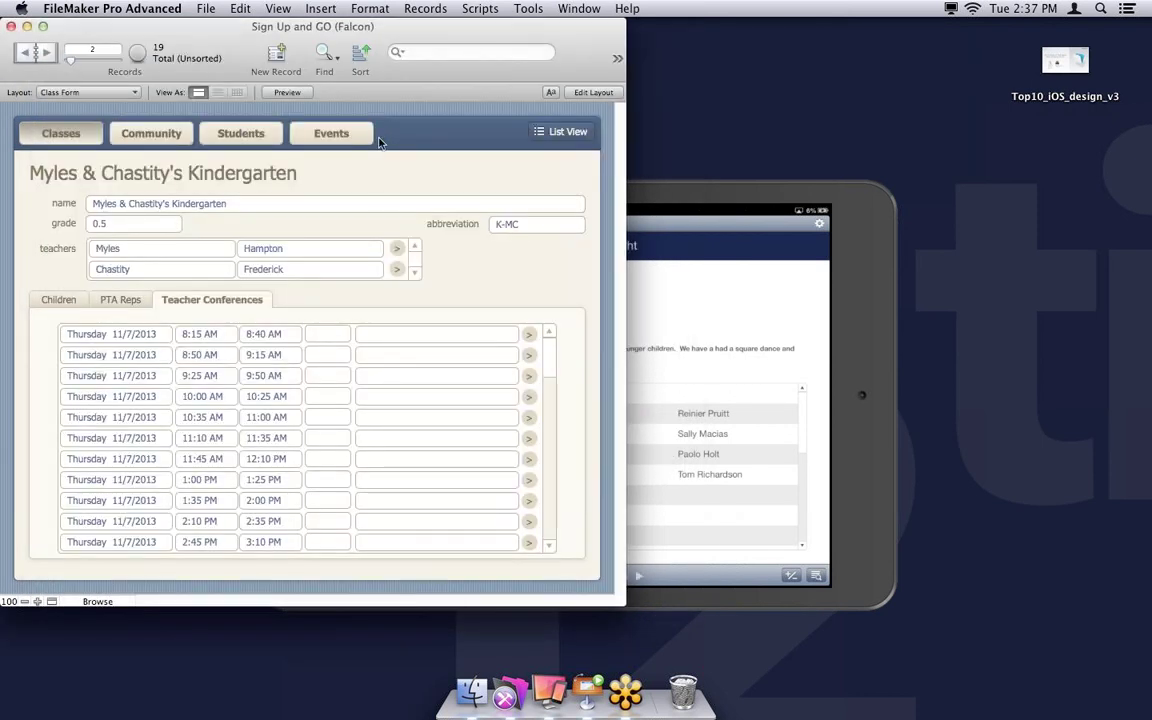
left_click(760, 197)
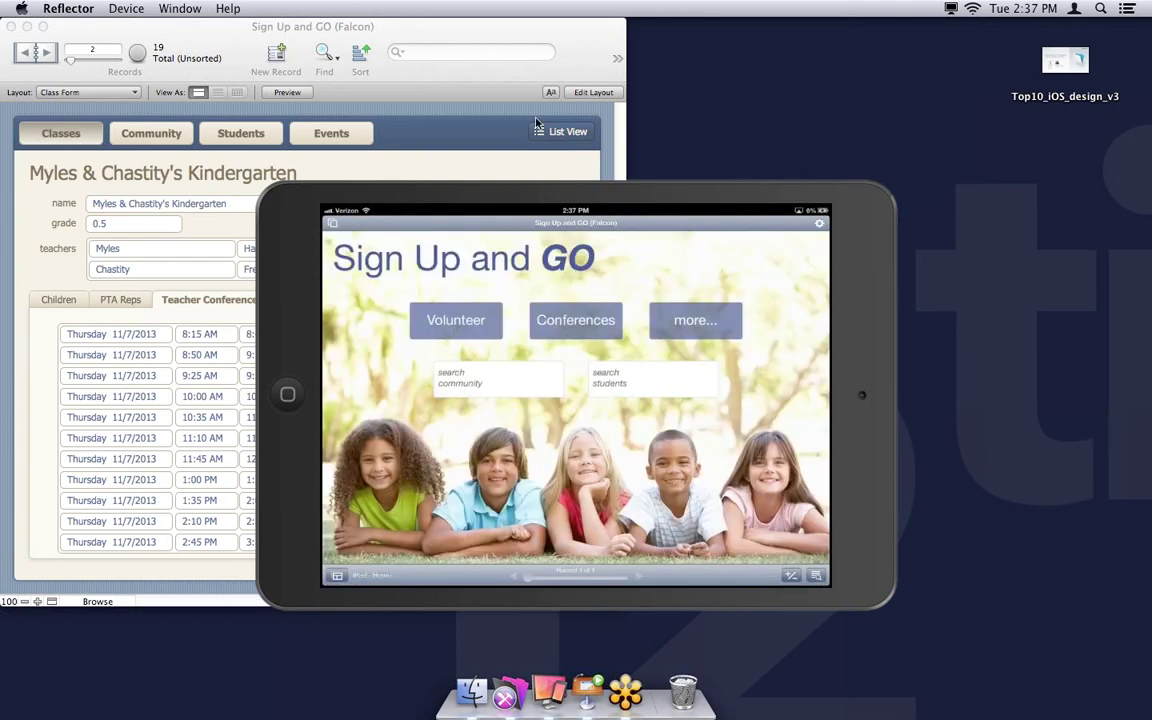
left_click(490, 117)
key("super+l")
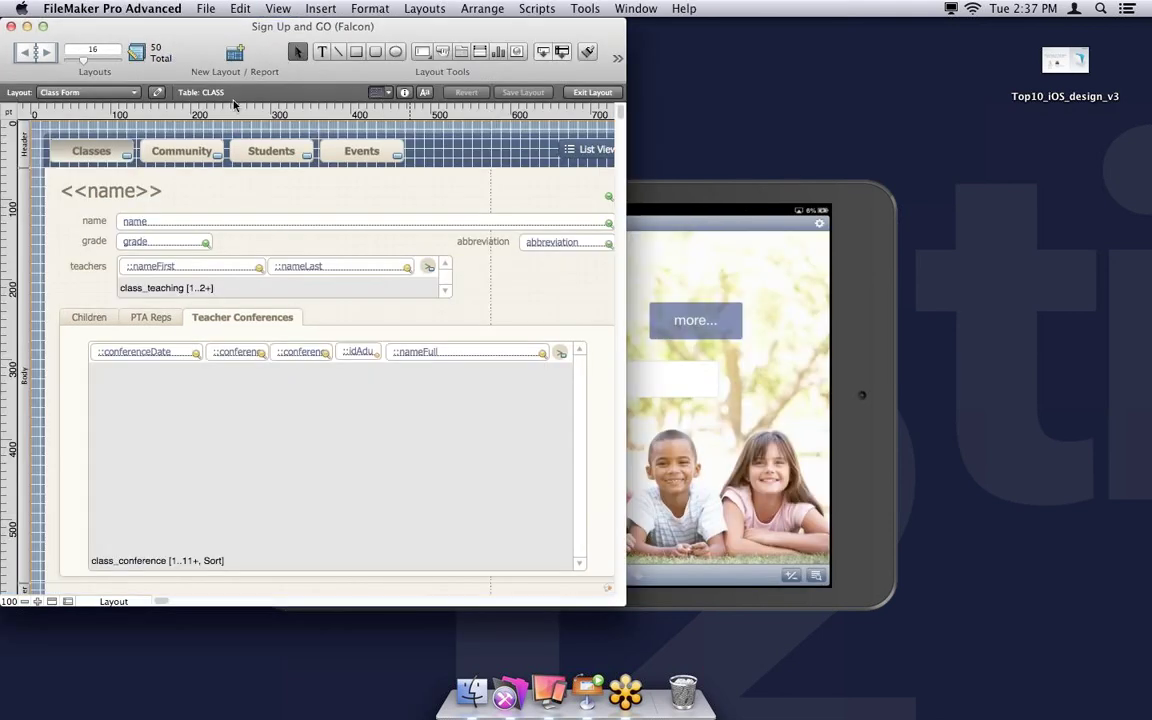
Switch to the iPad - Legal layout zoomed to 200%
left_click(105, 92)
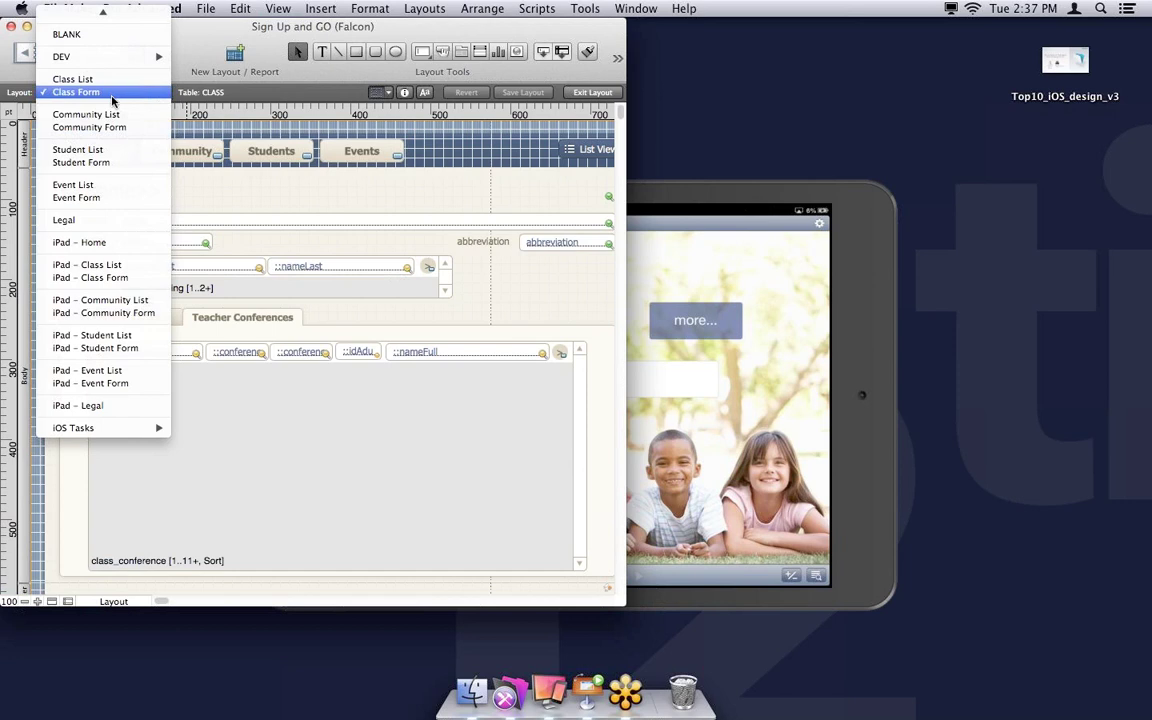
left_click(104, 406)
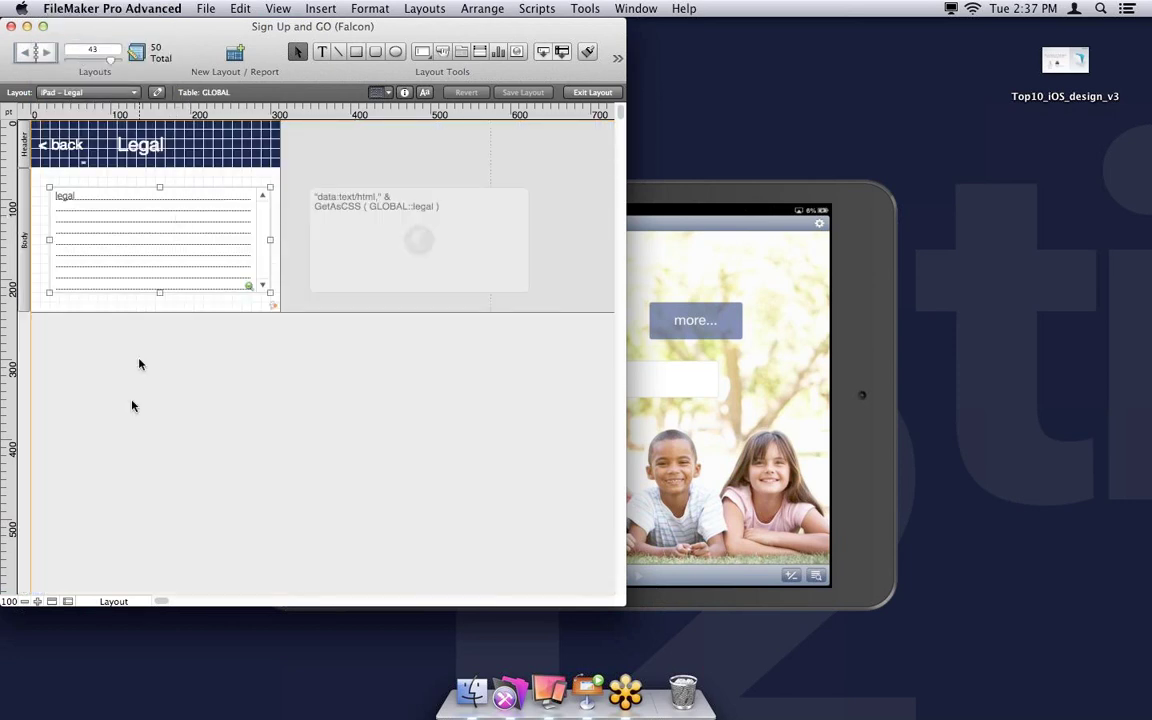
left_click(38, 601)
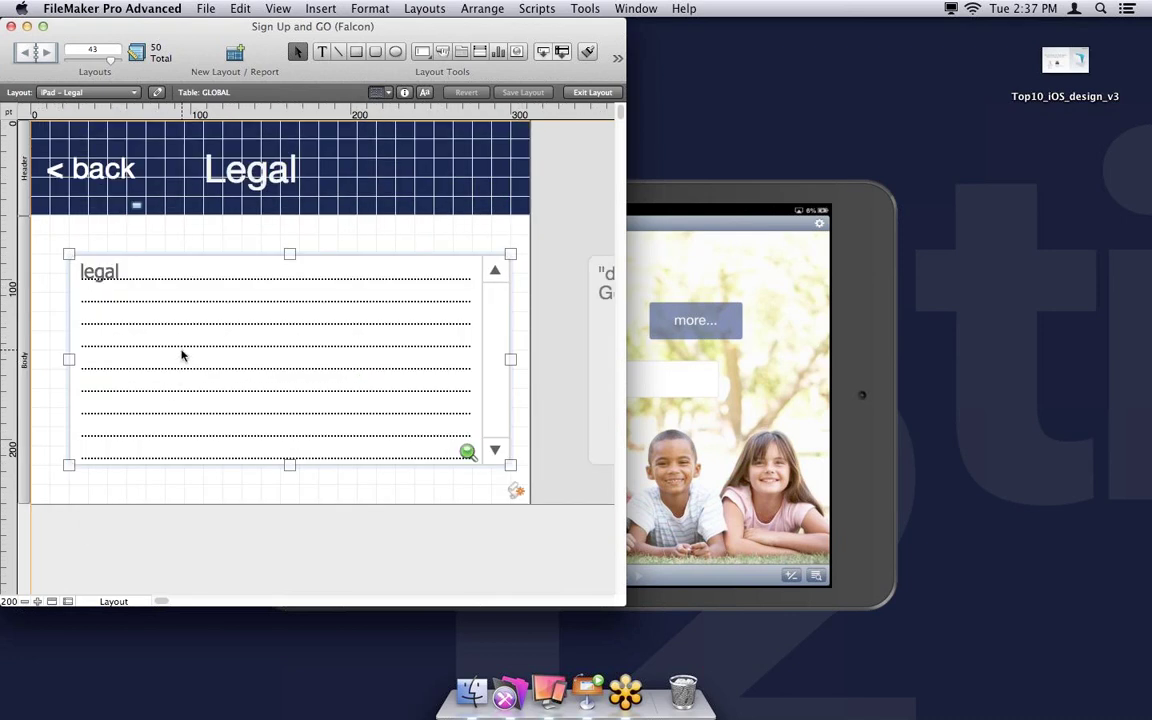
Replace the legal text field with an aligned web viewer and open its setup
left_click(180, 298)
key("Delete")
left_click_drag(592, 311, 70, 292)
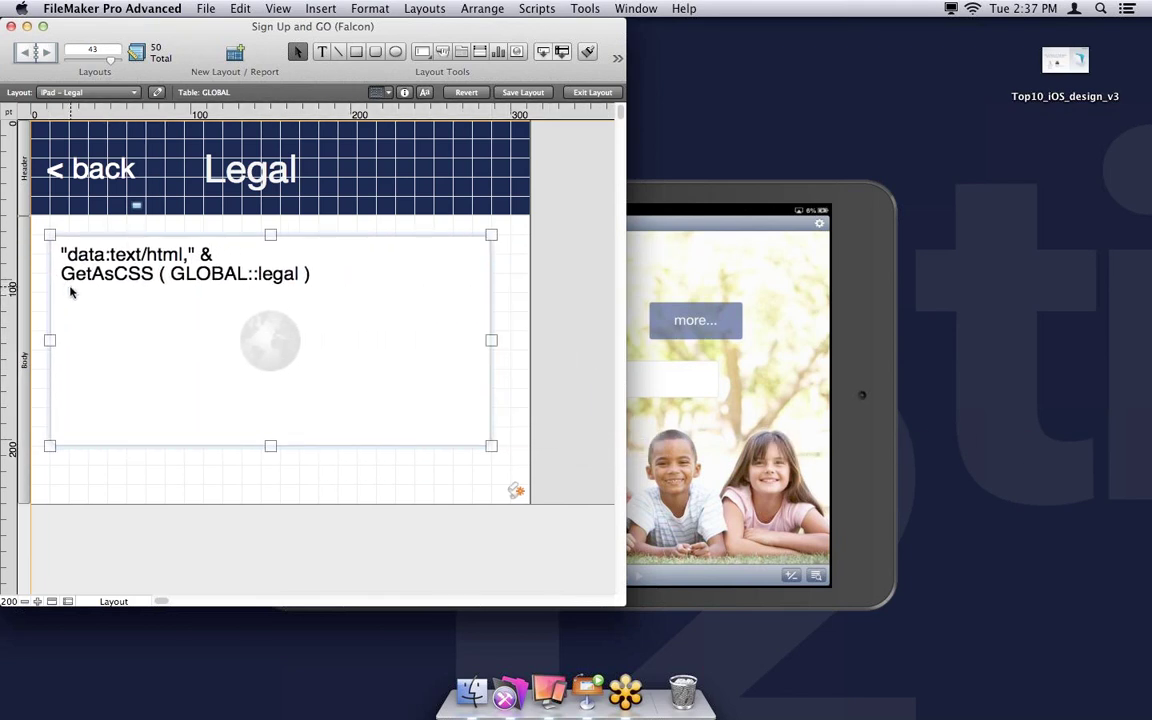
key("Right")
key("Right")
key("Right")
key("Right")
key("Right")
key("Down")
key("Down")
key("Down")
key("Down")
key("Down")
key("Right")
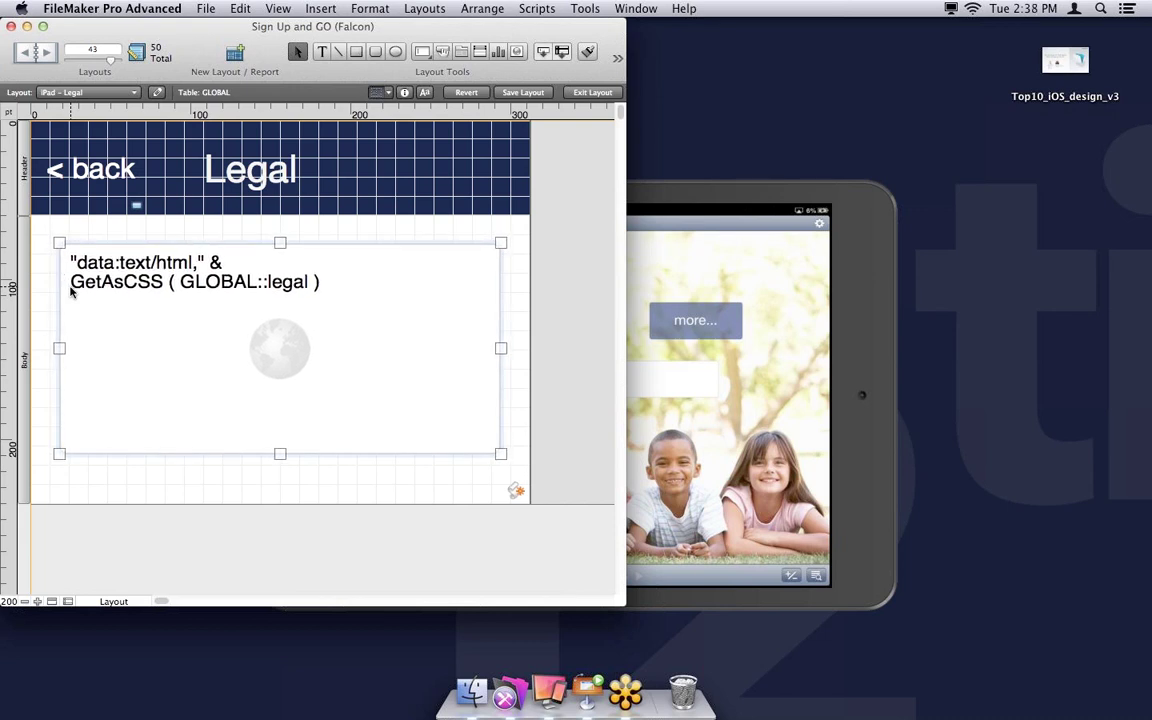
double_click(329, 279)
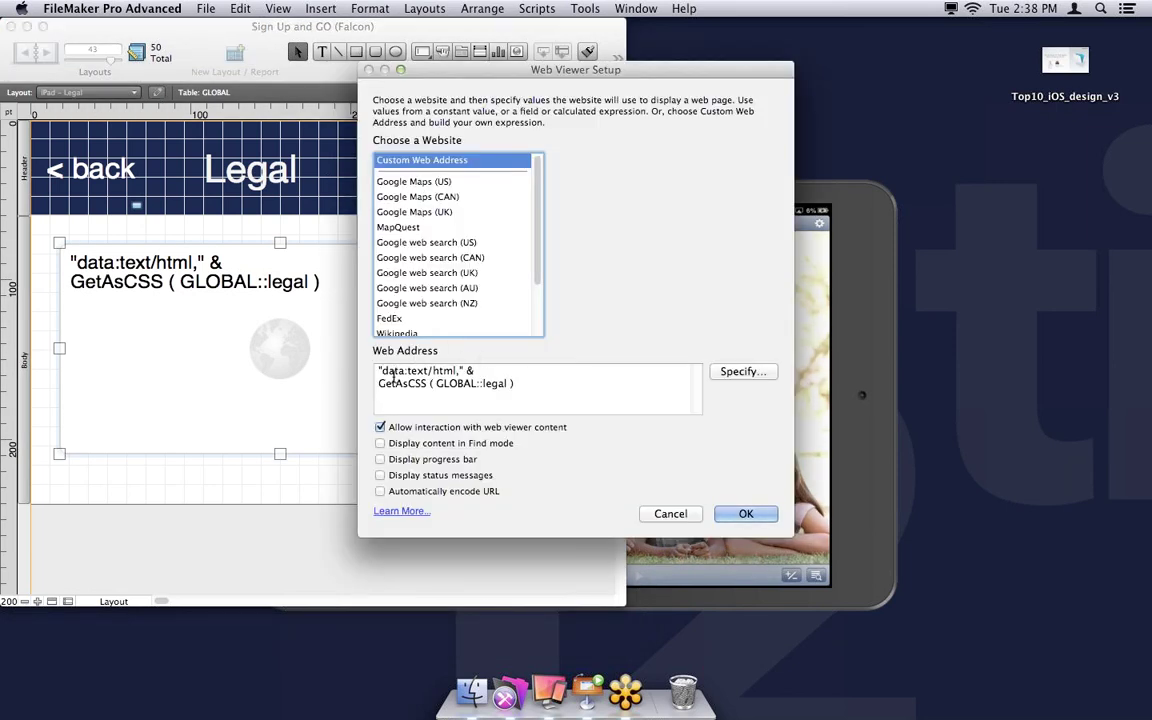
Review the "data:text/html," & GetAsCSS ( GLOBAL::legal ) address and keep it unchanged
left_click(459, 371)
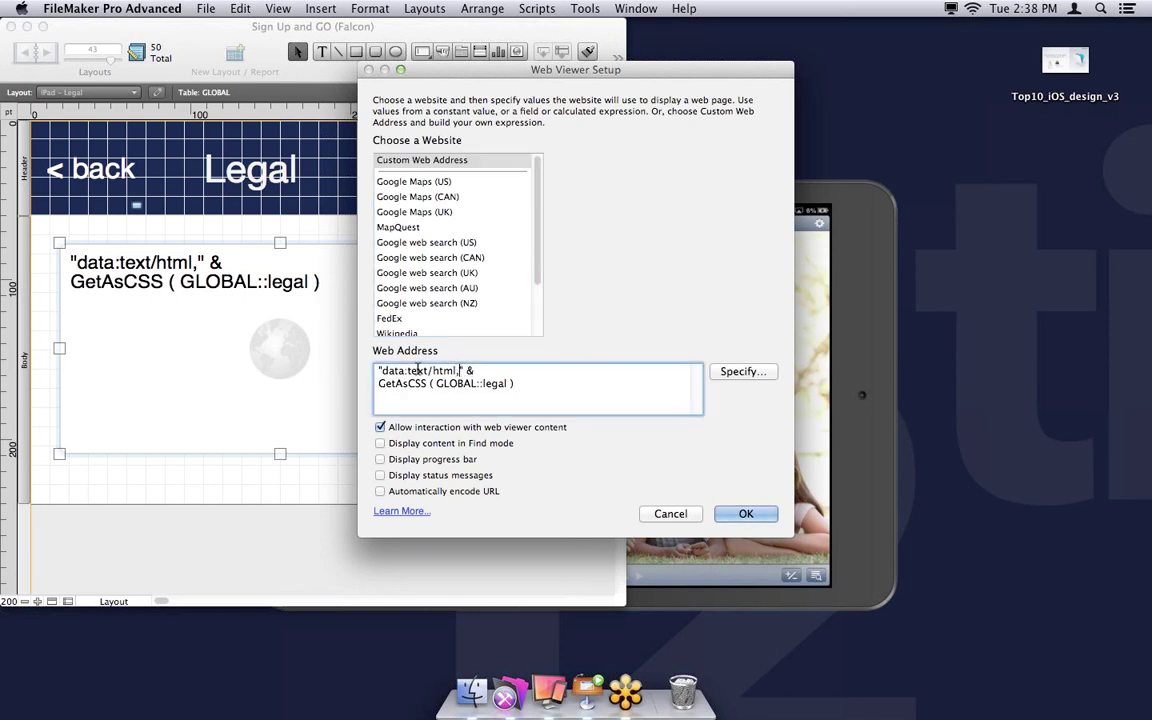
left_click_drag(381, 371, 453, 371)
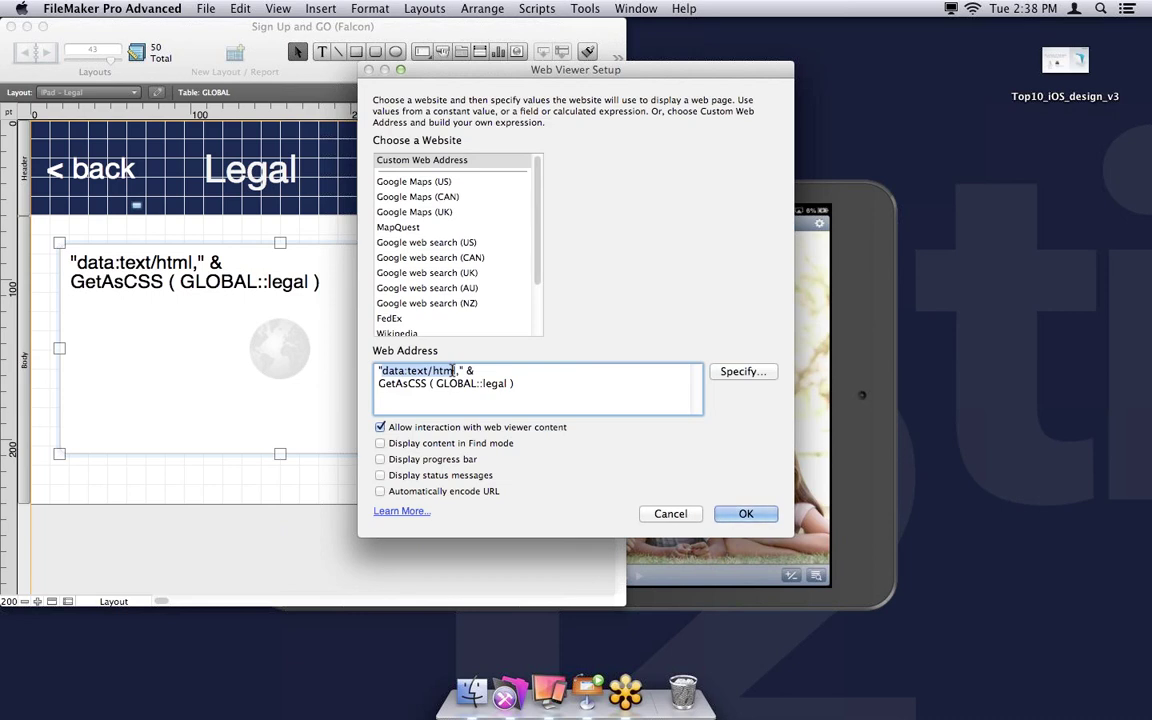
double_click(400, 383)
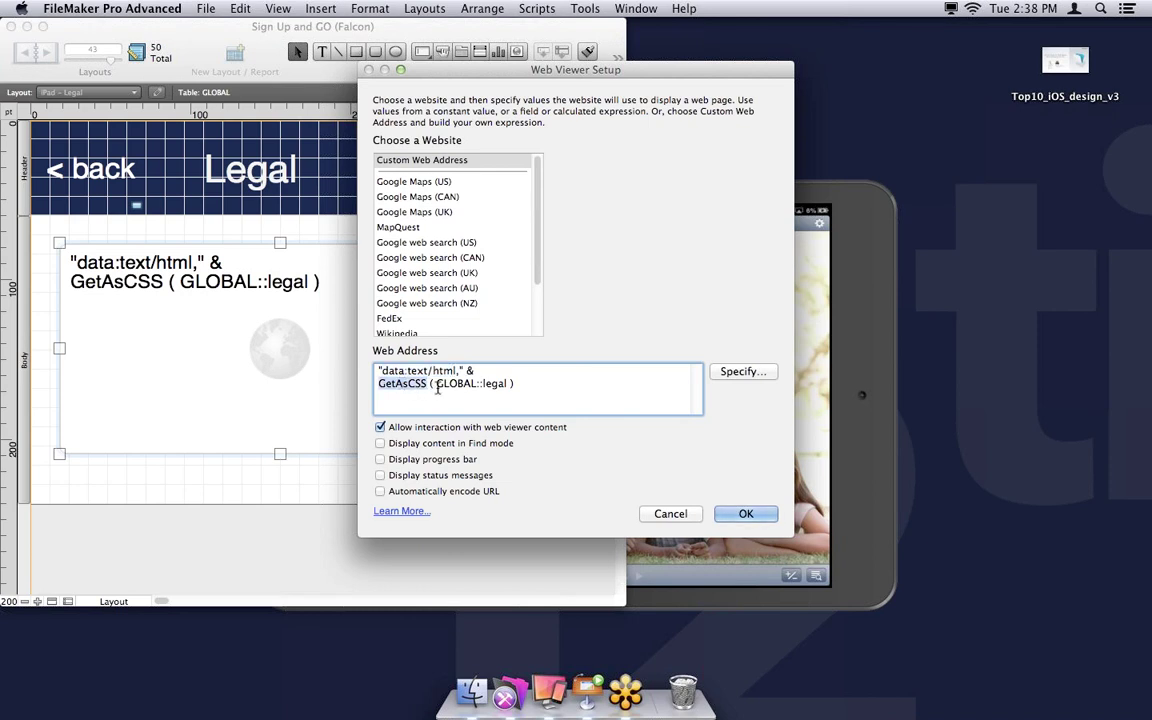
left_click_drag(436, 383, 489, 380)
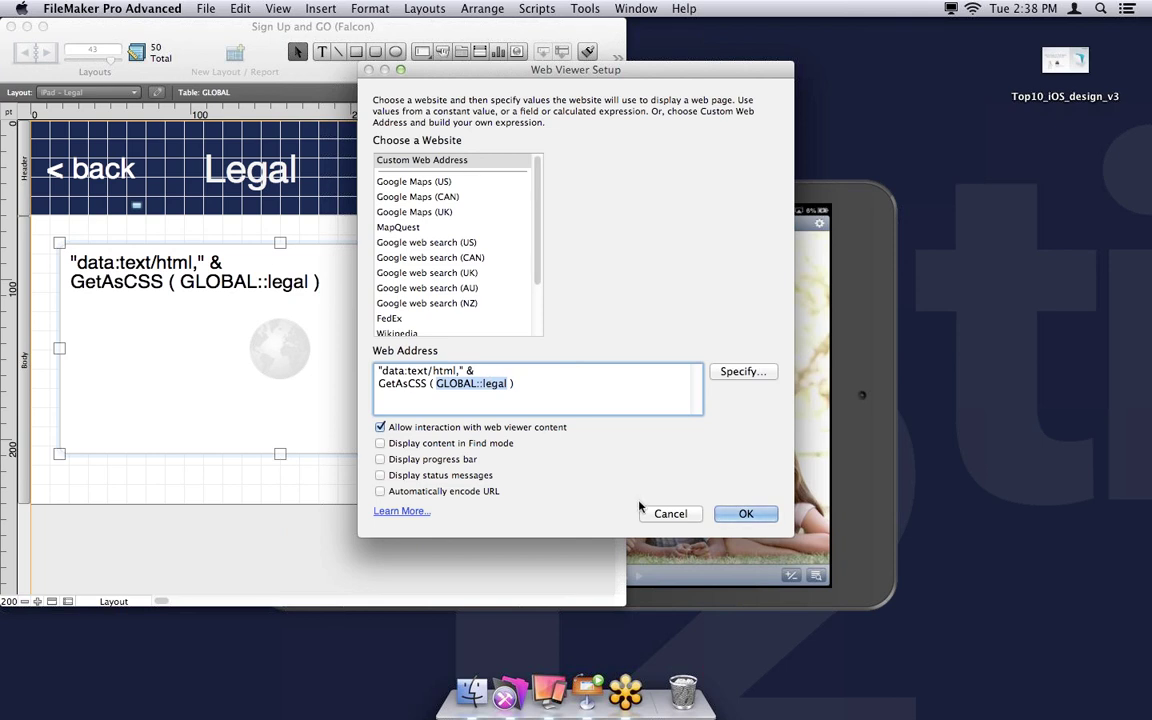
left_click(735, 514)
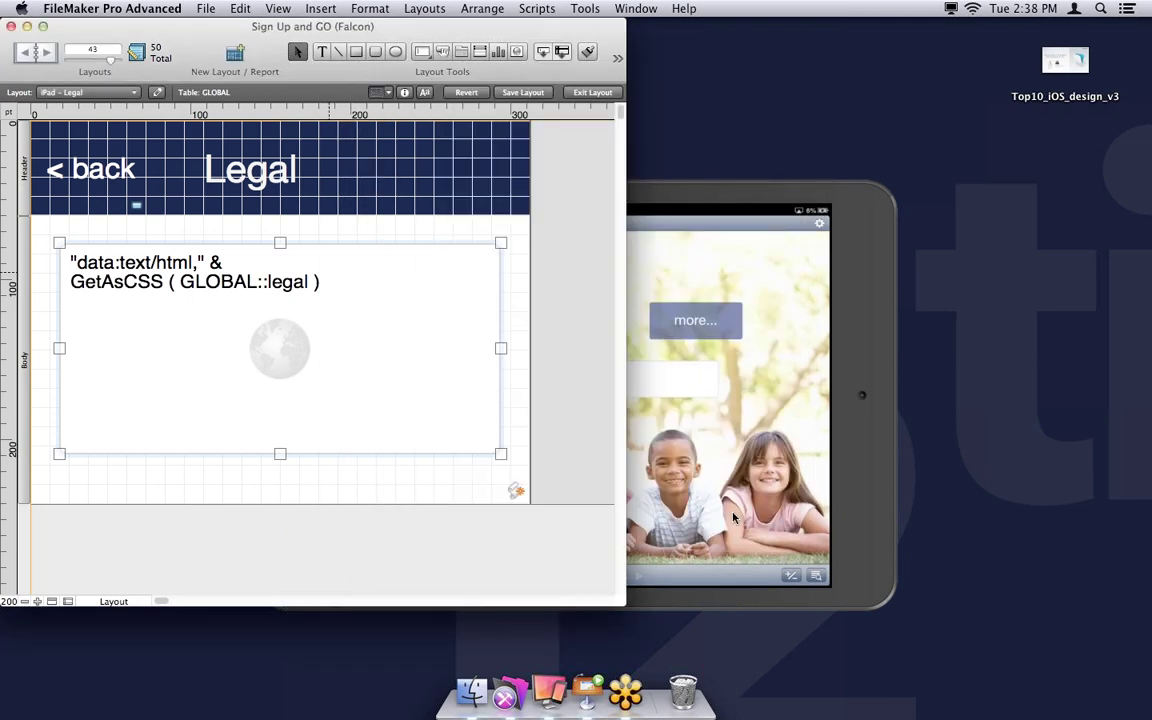
Look through the Format menu commands
left_click(370, 8)
mouse_move(388, 118)
mouse_move(386, 60)
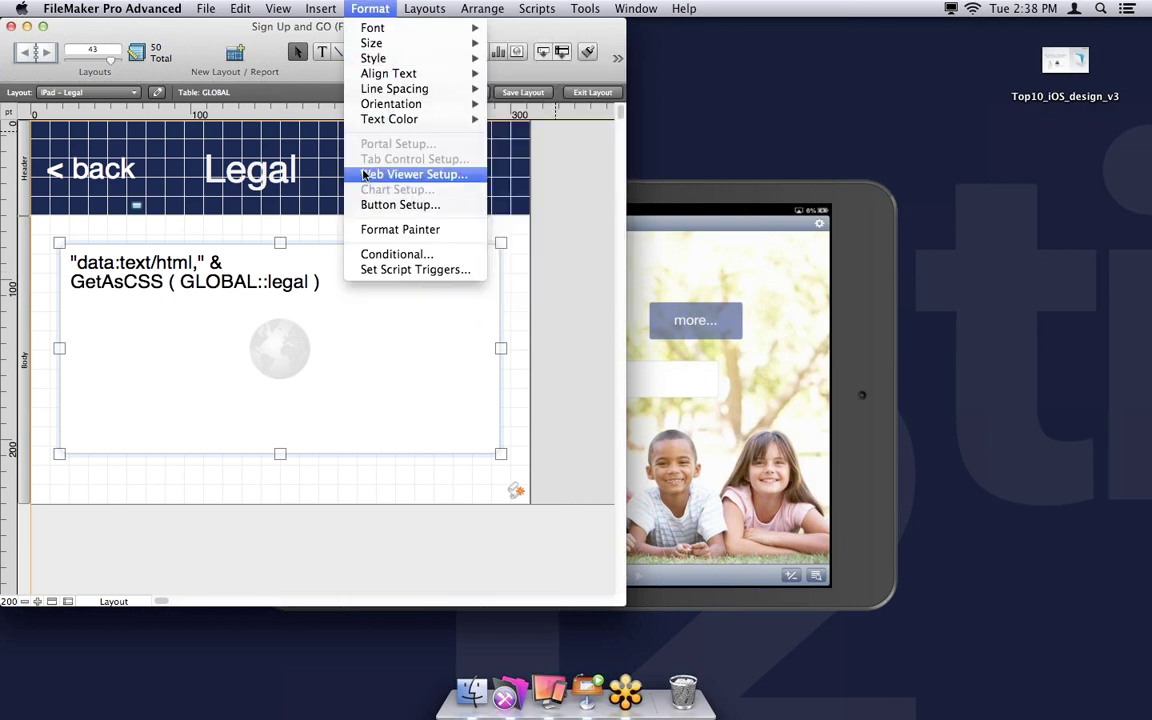
Verify in Browse mode that the web viewer scrolls through the full license text
left_click(553, 237)
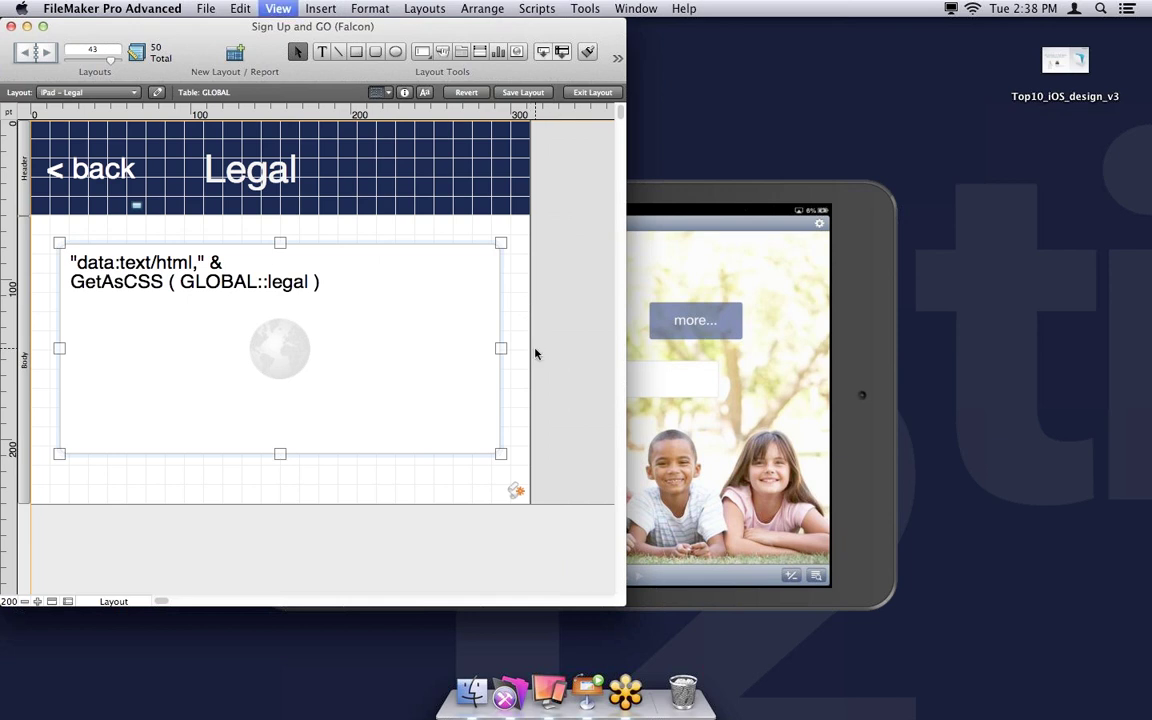
key("super+b")
left_click(445, 389)
scroll(443, 388, "down", 15)
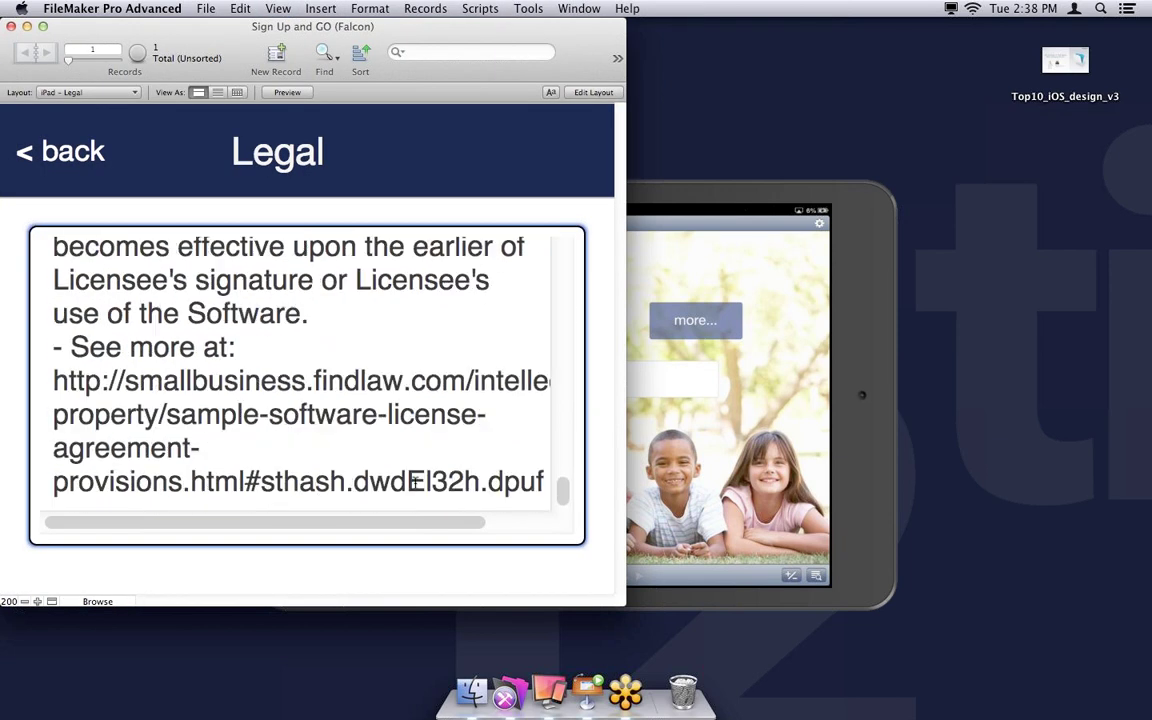
left_click_drag(424, 522, 557, 486)
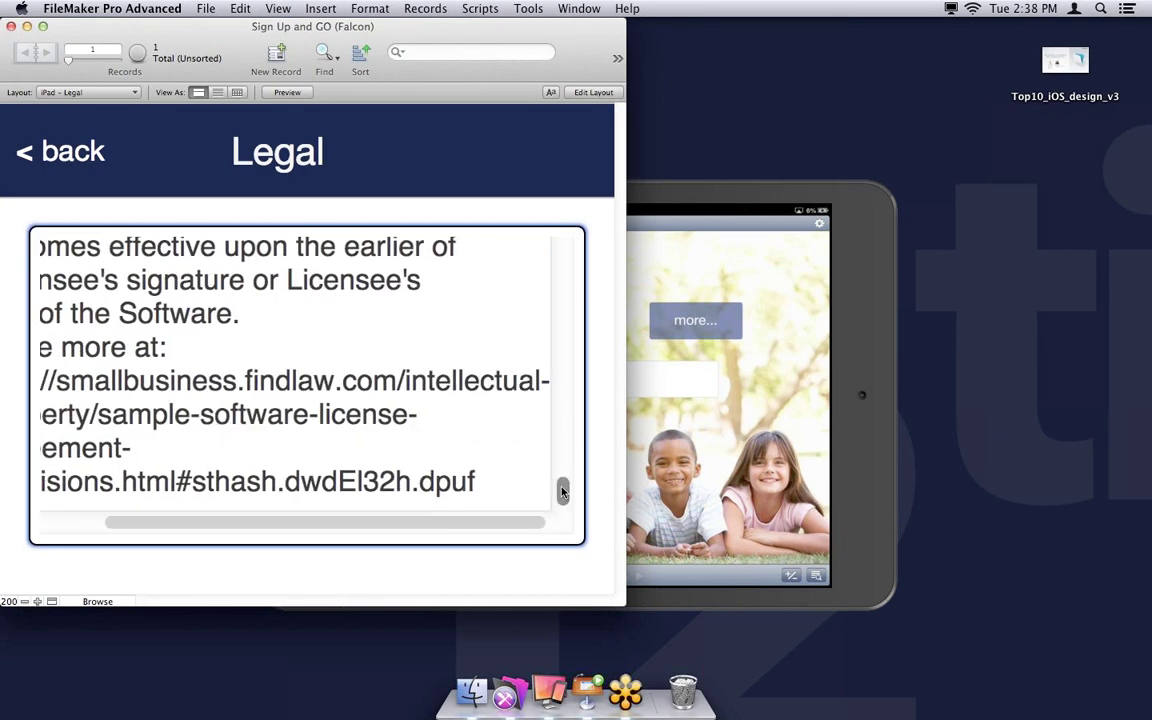
scroll(563, 491, "up", 3)
left_click(640, 172)
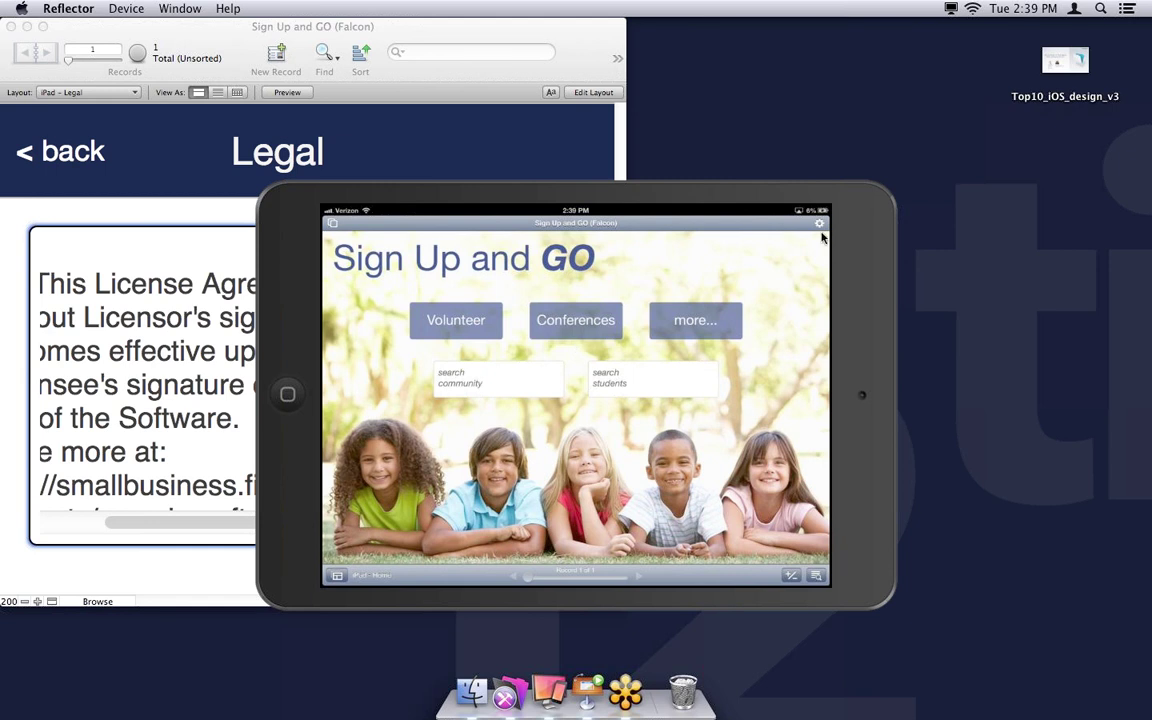
On the mirrored iPad, rename the event to '10/20 Admissions Open House' and save
left_click(530, 140)
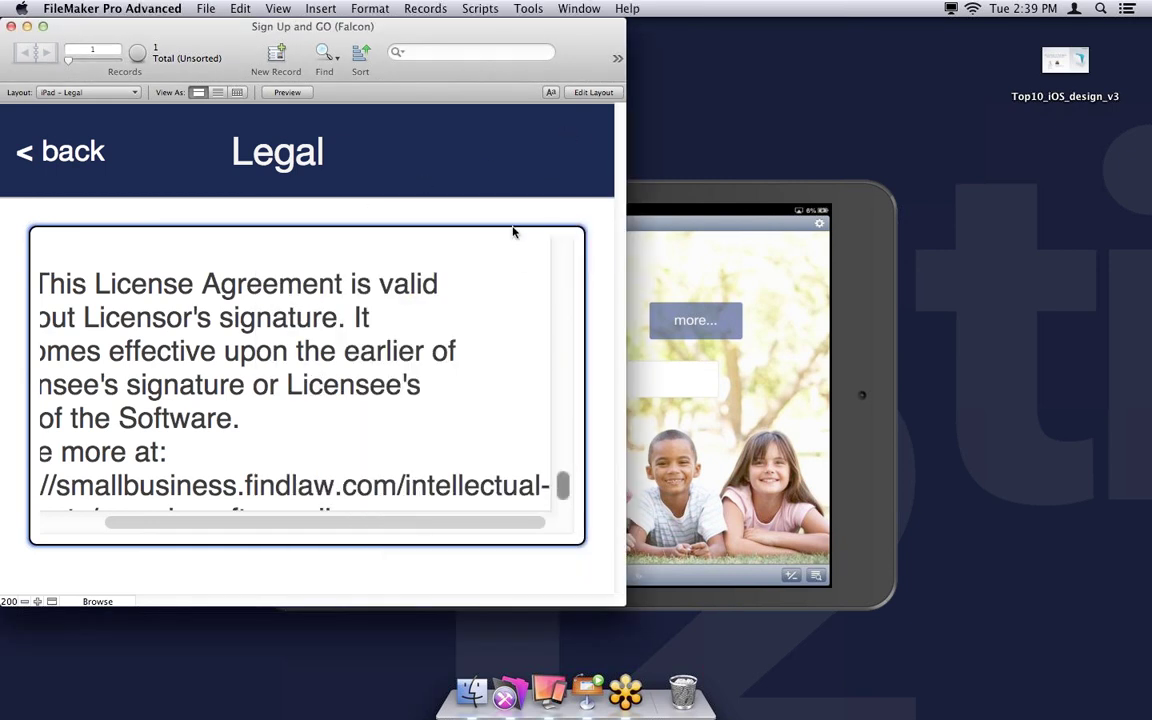
left_click(648, 198)
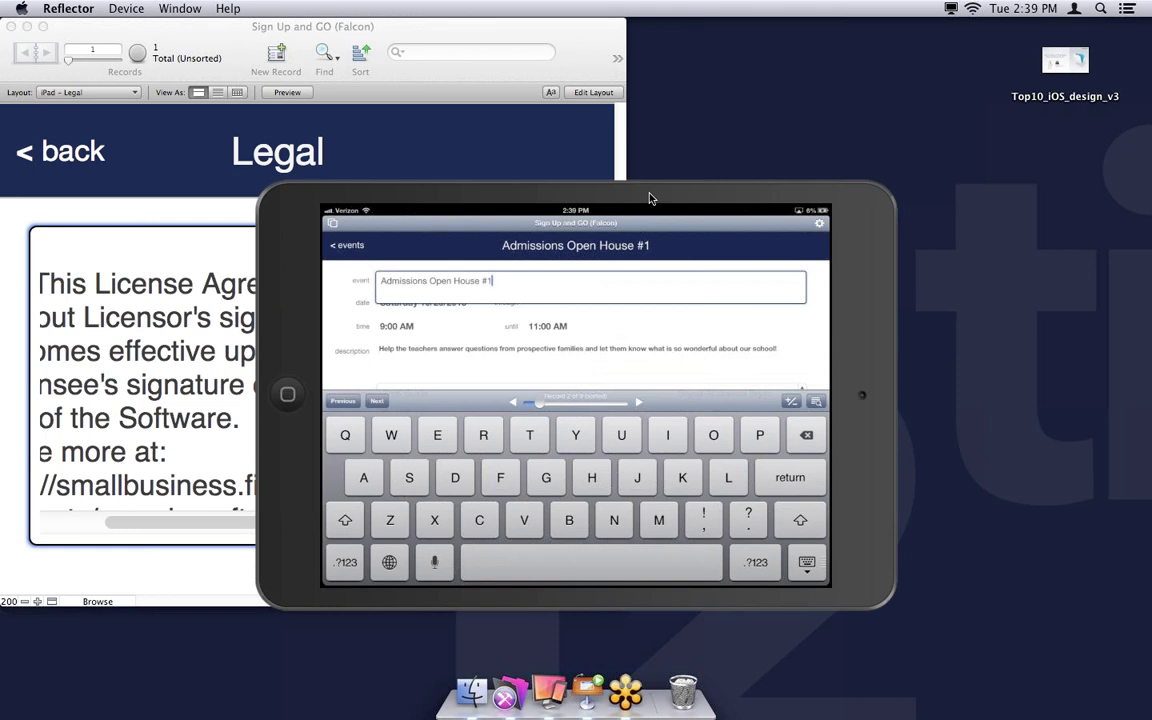
key("BackSpace")
key("BackSpace")
key("BackSpace")
type("First")
key("BackSpace")
key("BackSpace")
key("BackSpace")
key("BackSpace")
key("BackSpace")
key("BackSpace")
type("go")
key("BackSpace")
type("/wo")
key("BackSpace")
key("BackSpace")
key("BackSpace")
key("BackSpace")
key("BackSpace")
type("10/29")
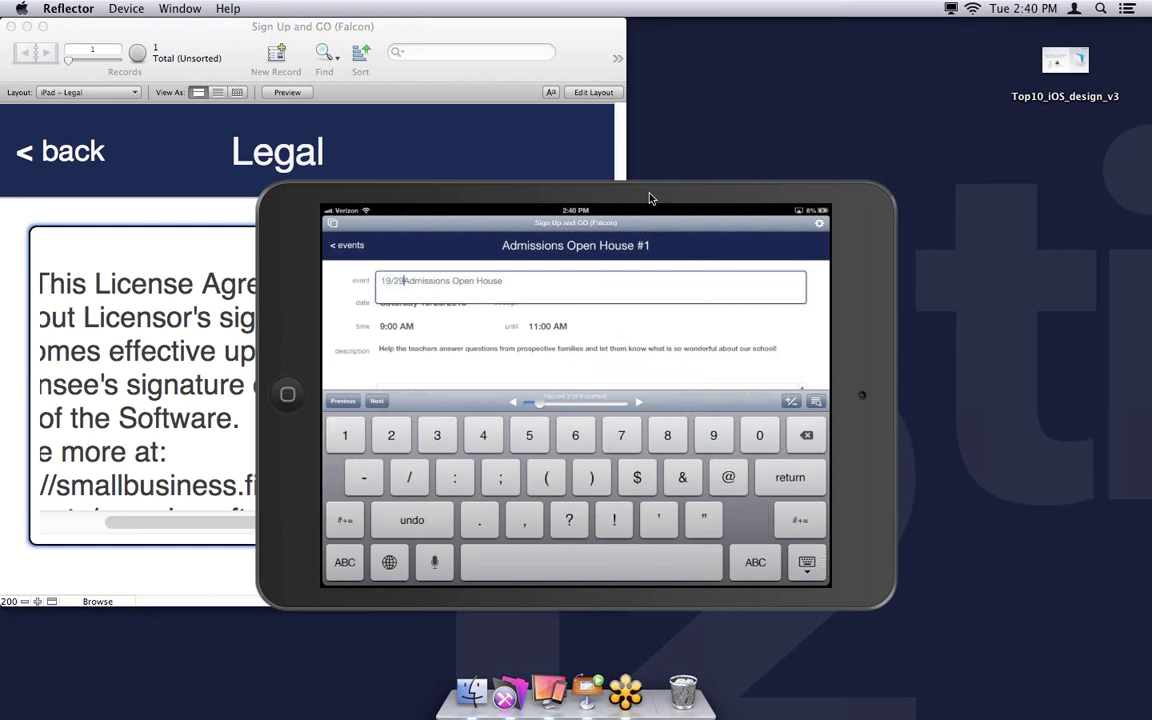
key("BackSpace")
type("0")
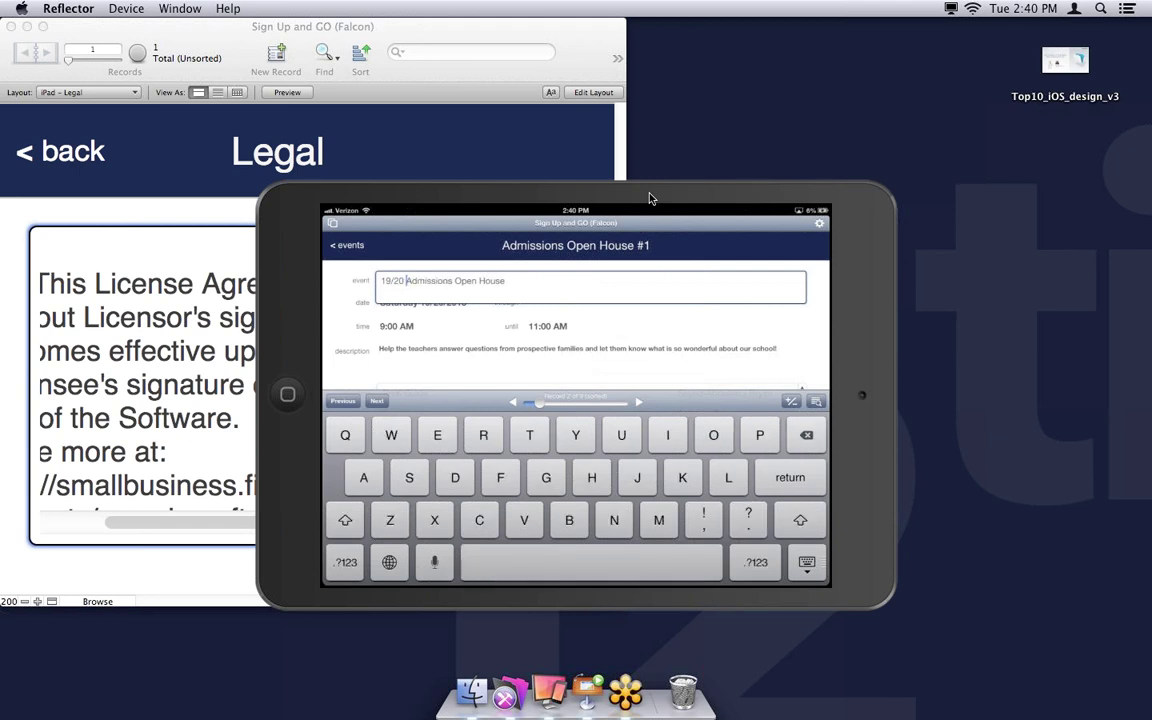
key("BackSpace")
type("0/")
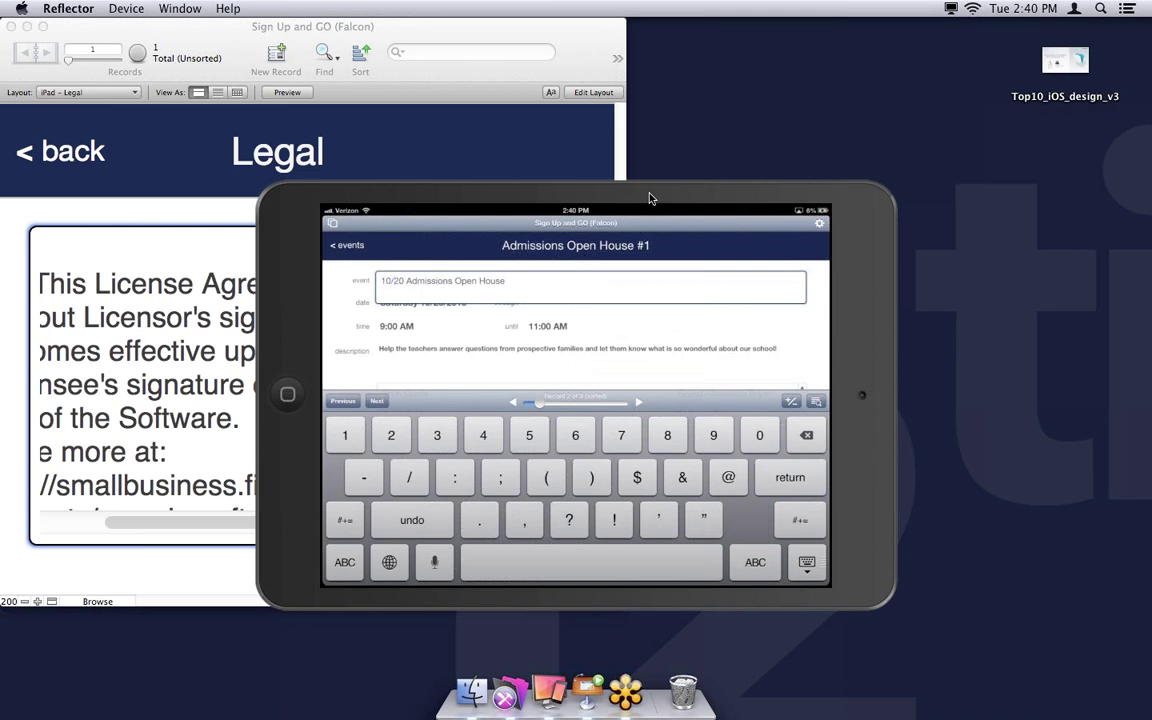
key("Return")
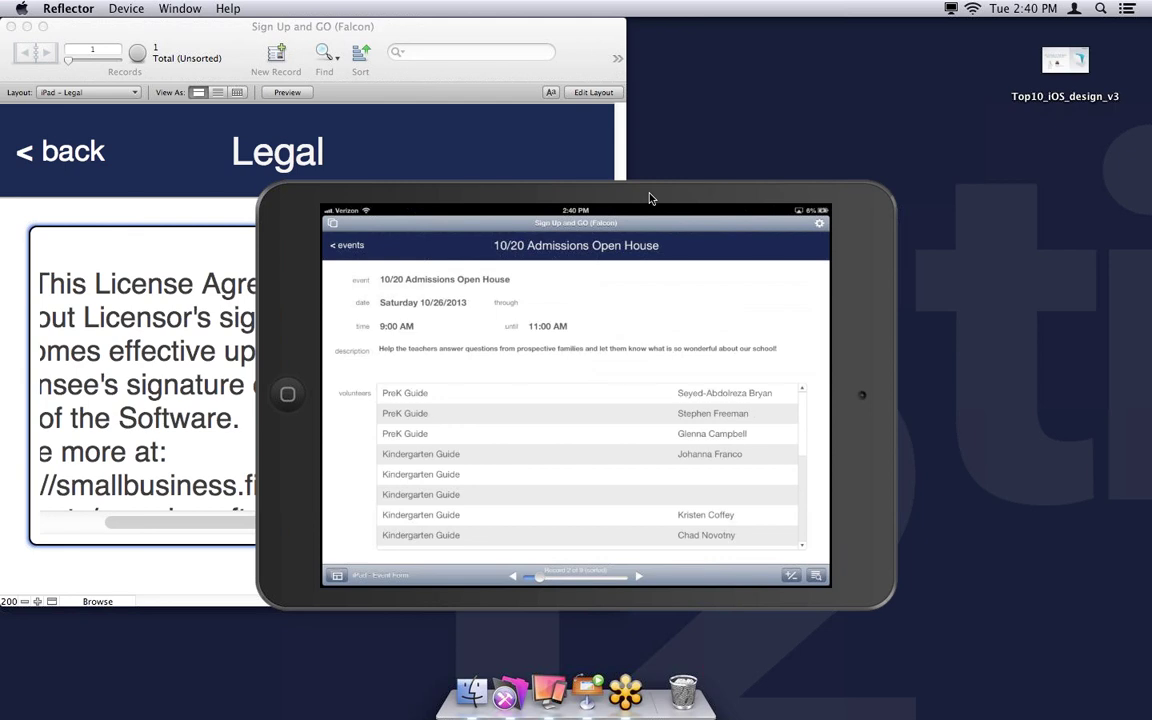
In FileMaker, open the iPad - Event Form layout in Layout mode
left_click(527, 123)
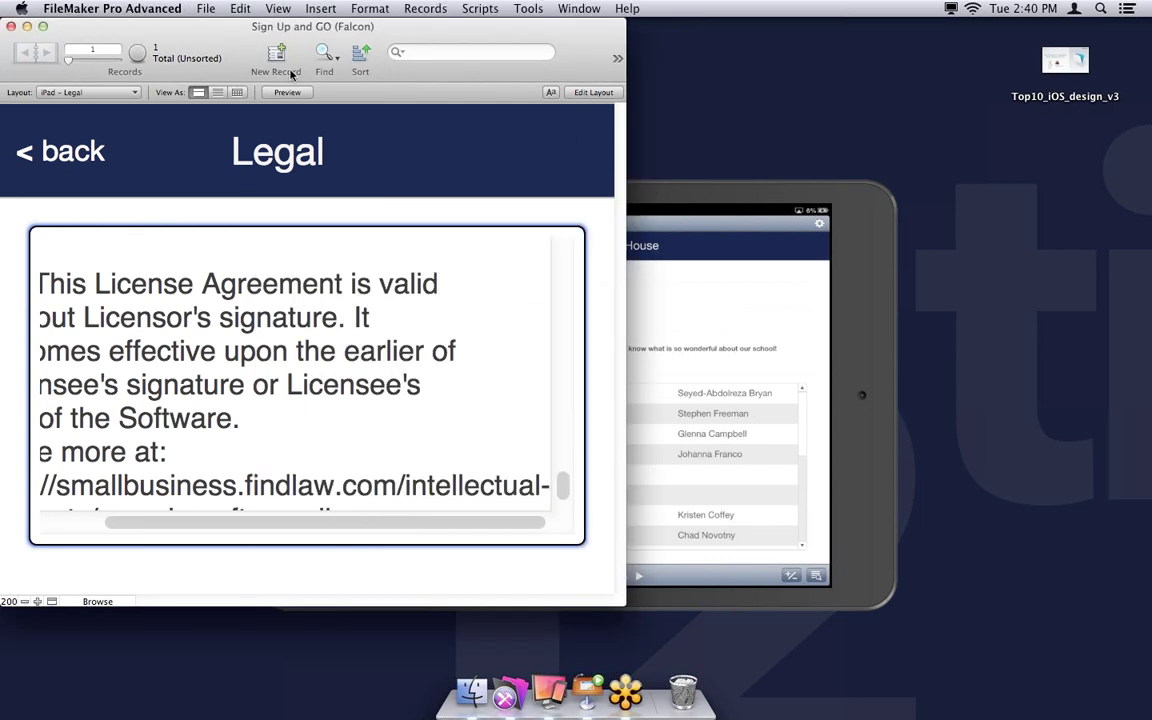
left_click(106, 92)
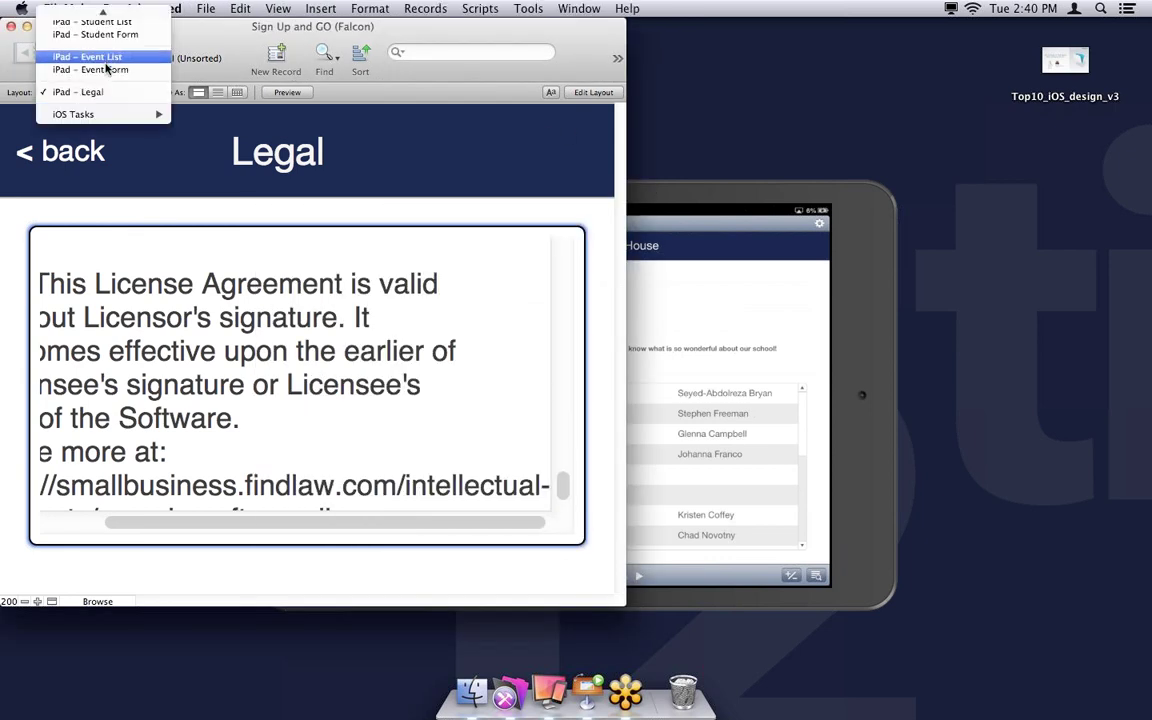
left_click(100, 69)
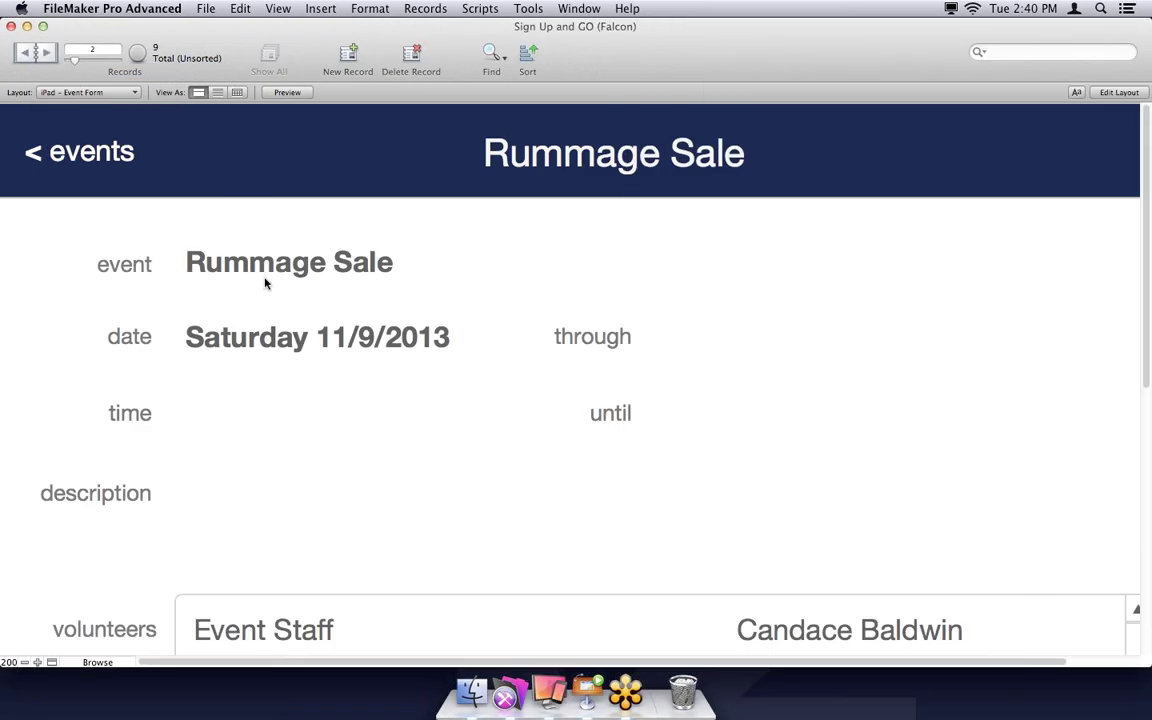
key("super+l")
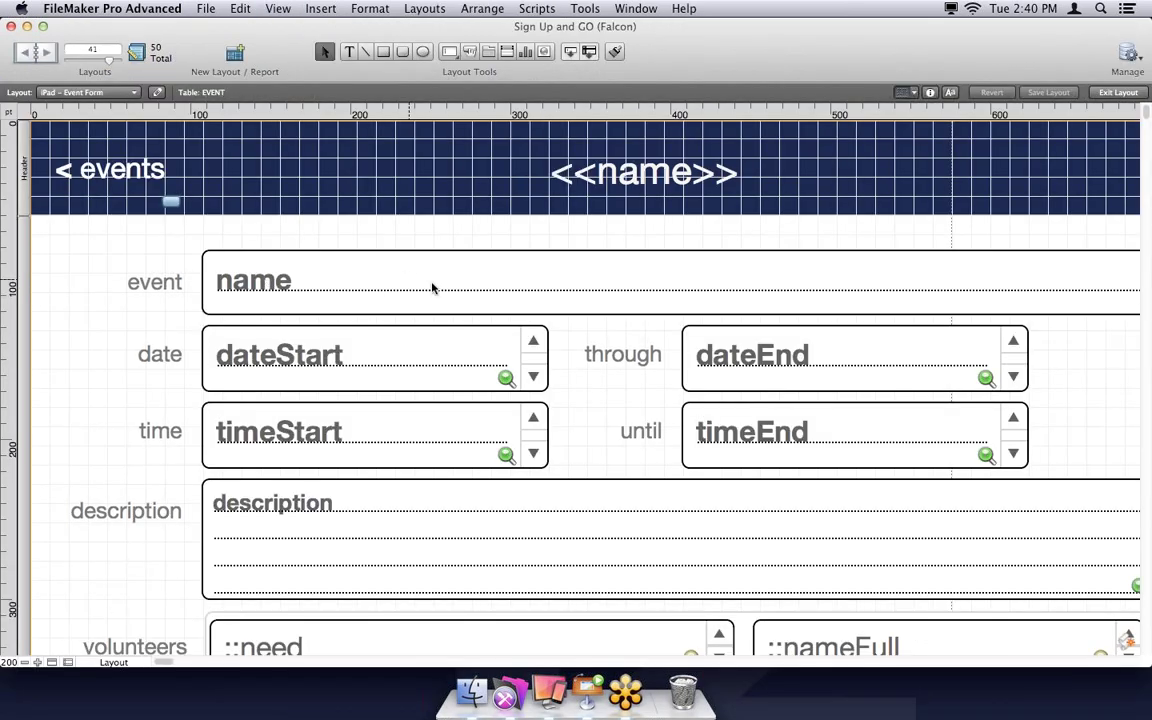
Check the name field's settings, keeping 'name' as its source and Edit Box style
left_click(380, 287)
left_click(443, 358)
left_click(425, 432, "shift")
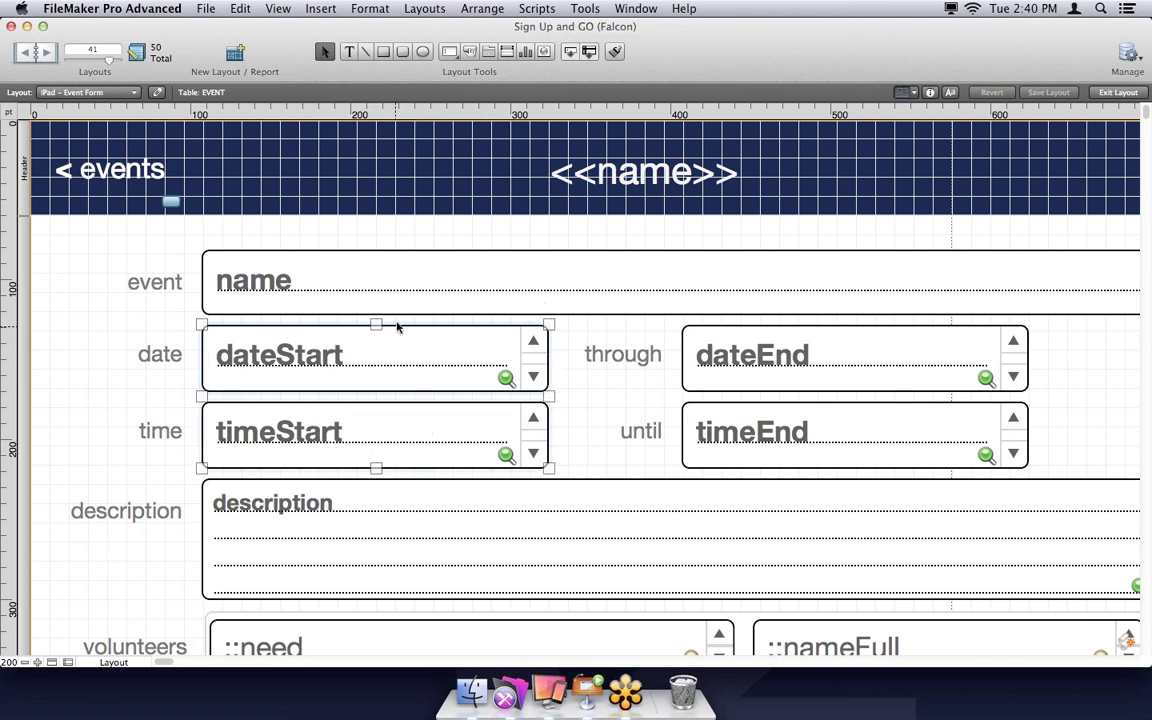
double_click(380, 278)
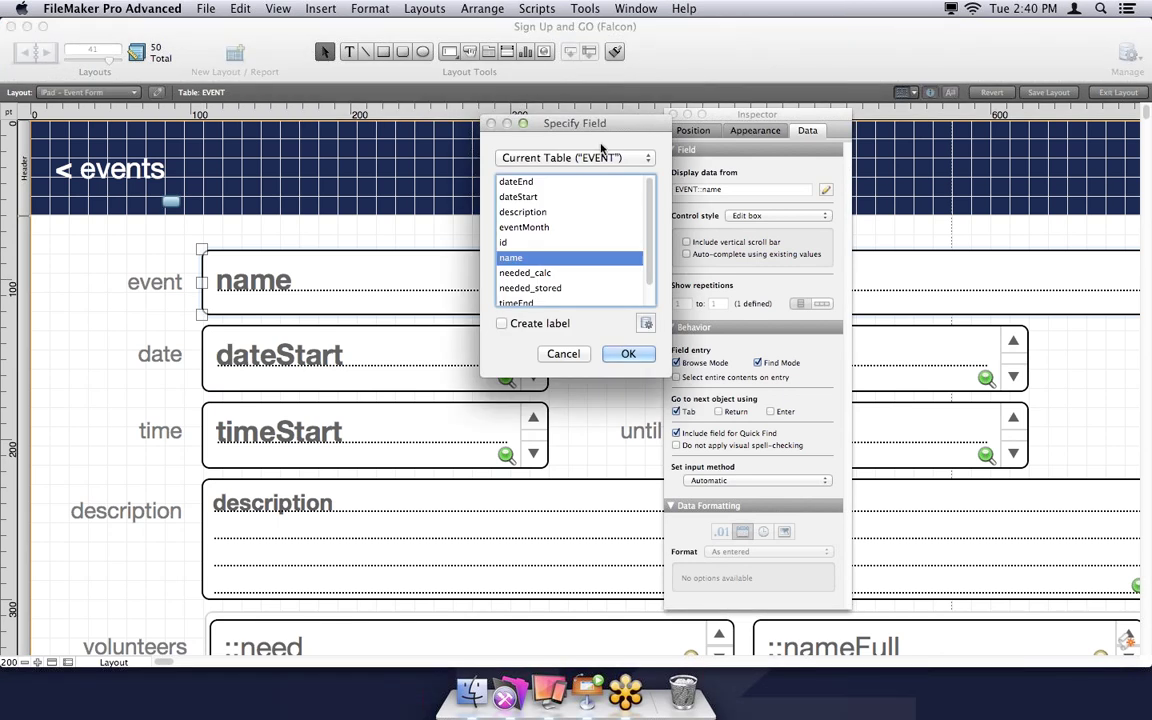
left_click(630, 353)
left_click(760, 216)
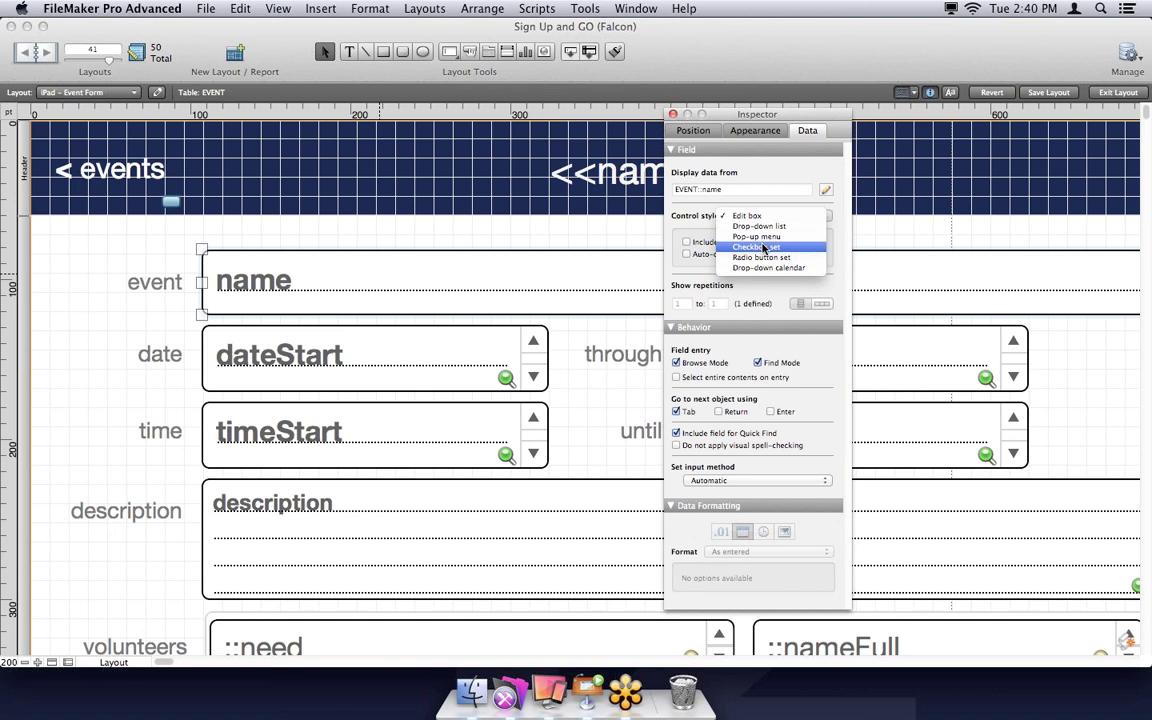
left_click(752, 216)
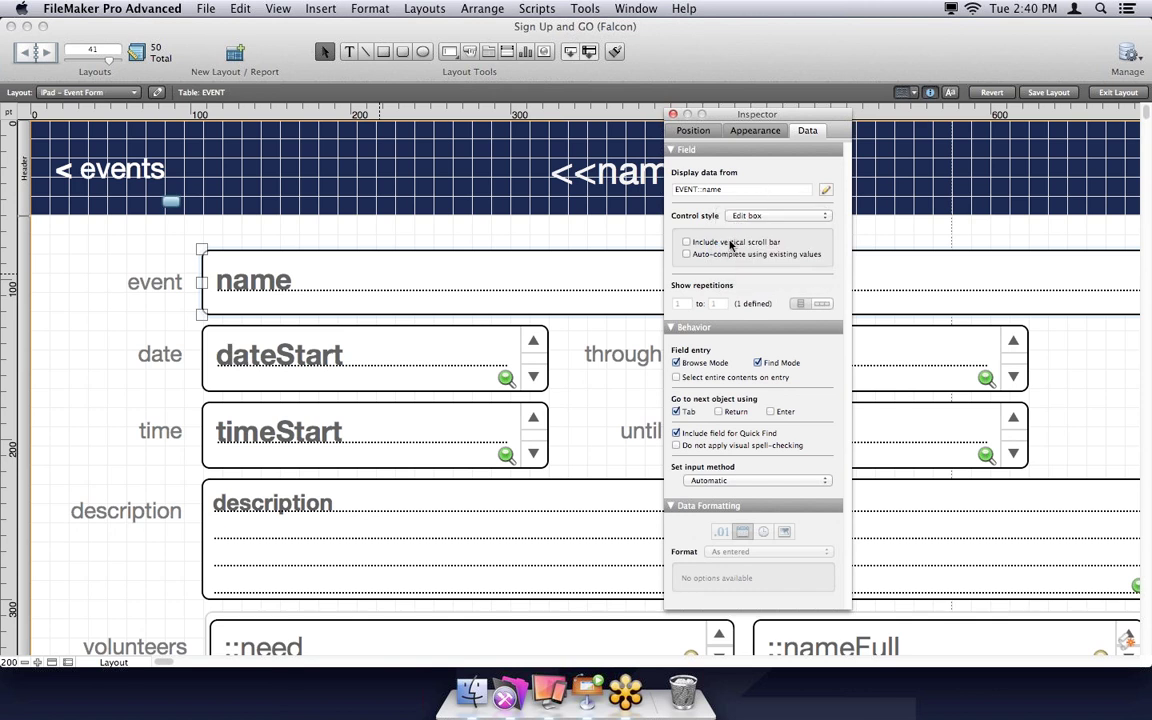
left_click(673, 115)
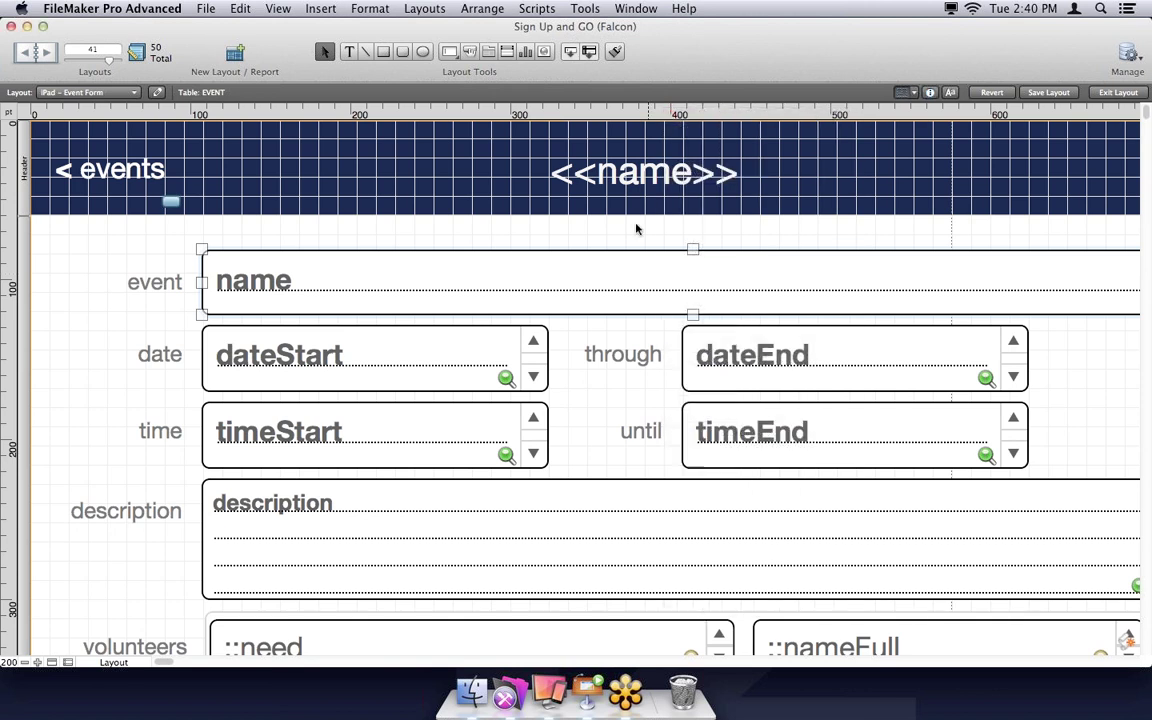
scroll(406, 249, "right", 1)
scroll(406, 249, "right", 3)
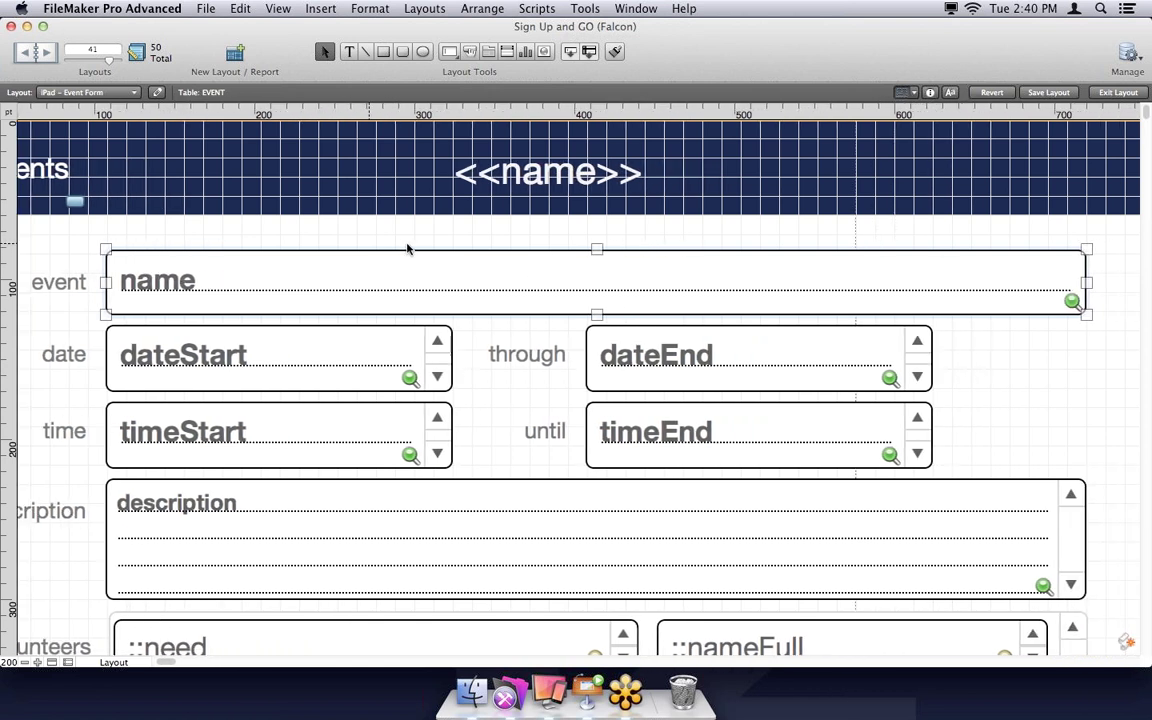
Turn on 'Include vertical scroll bar' for the event name field
double_click(644, 312)
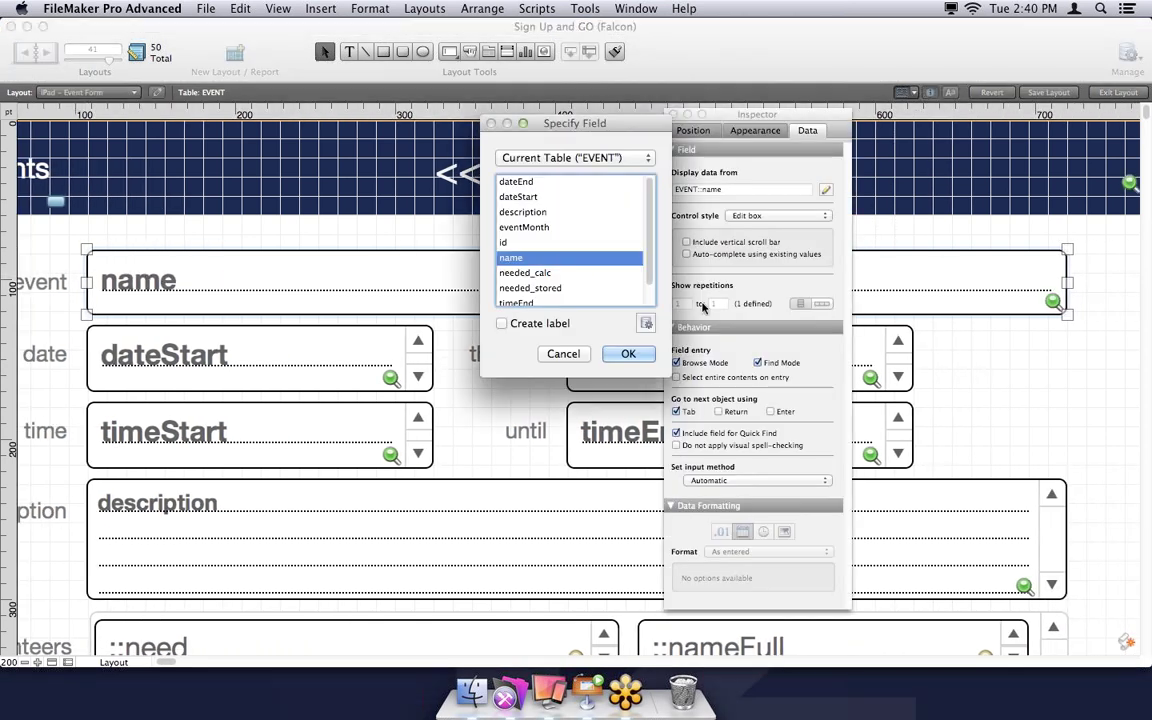
key("Escape")
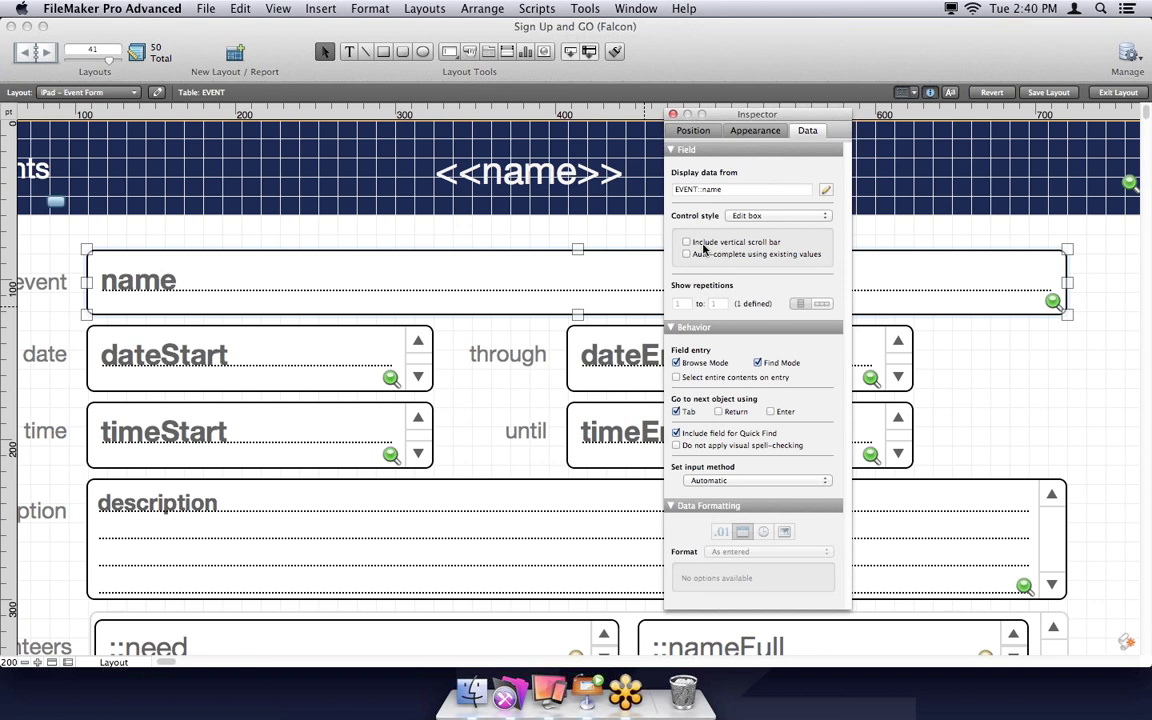
left_click(703, 249)
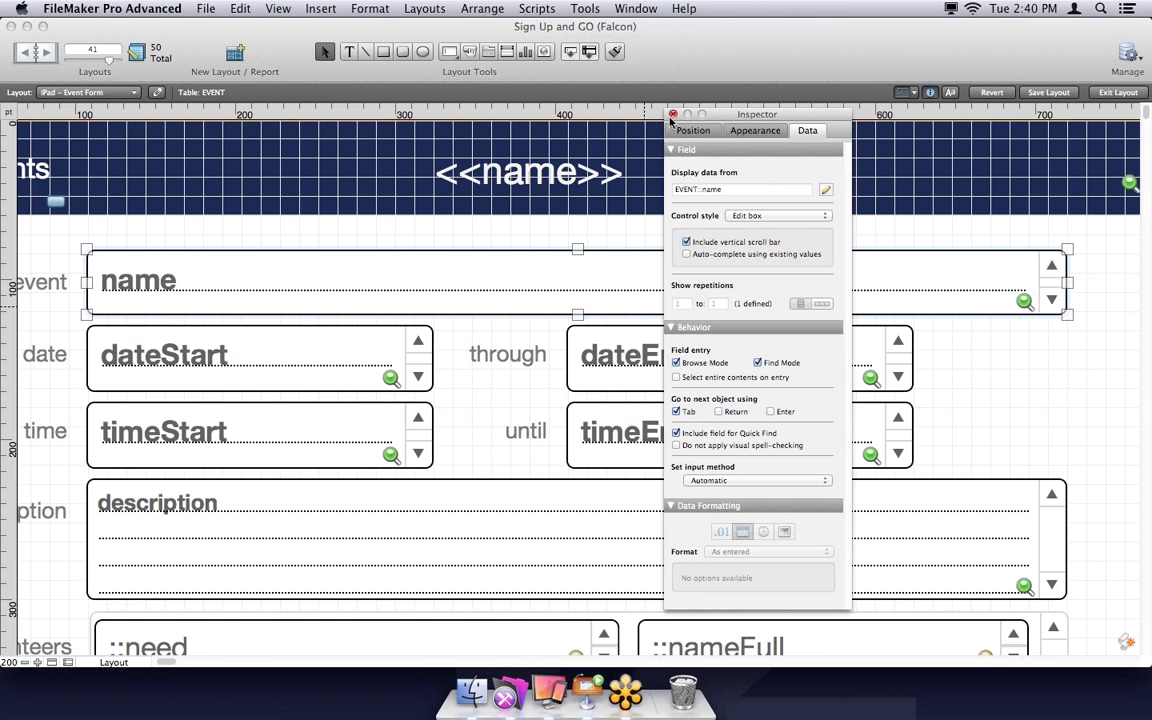
left_click(673, 116)
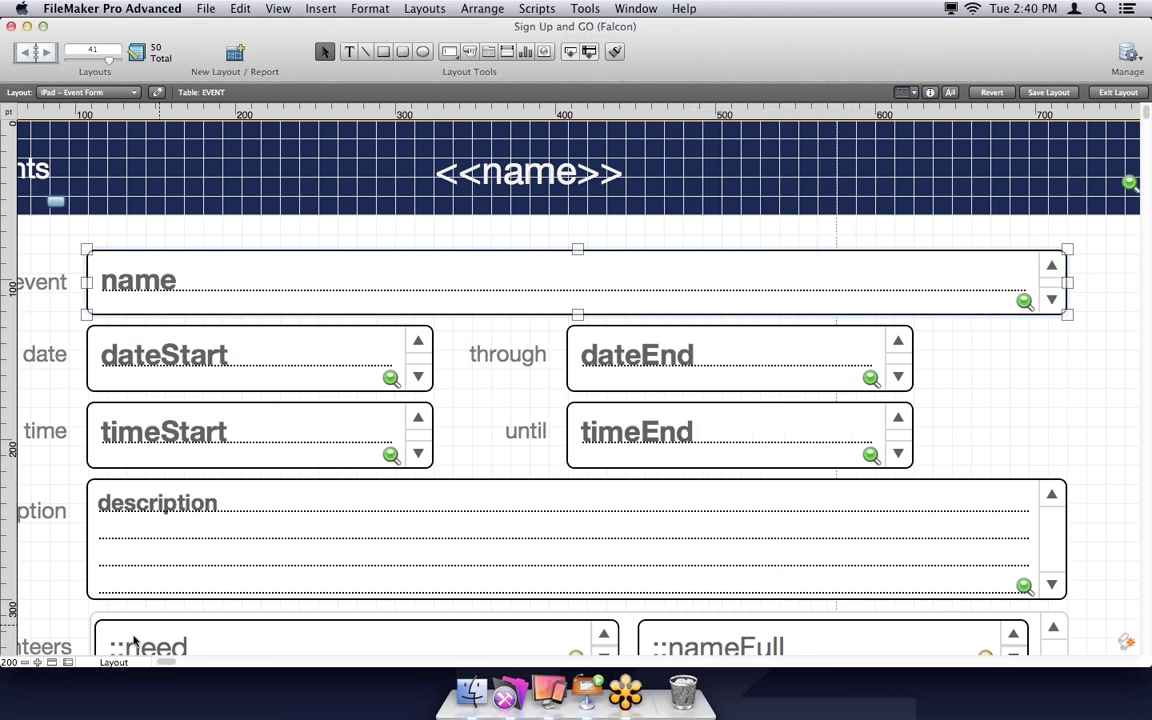
Try the Rummage Sale event name field at 100% in Browse mode, then show the Keynote DEMO slide
left_click(110, 662)
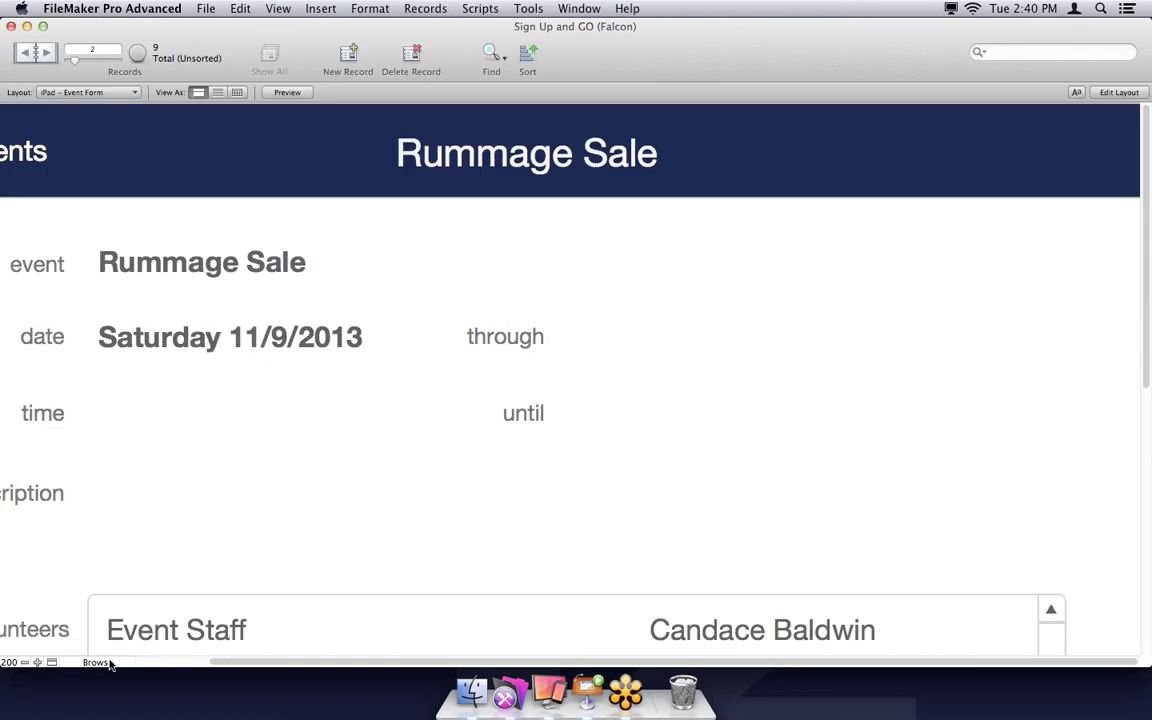
left_click(24, 663)
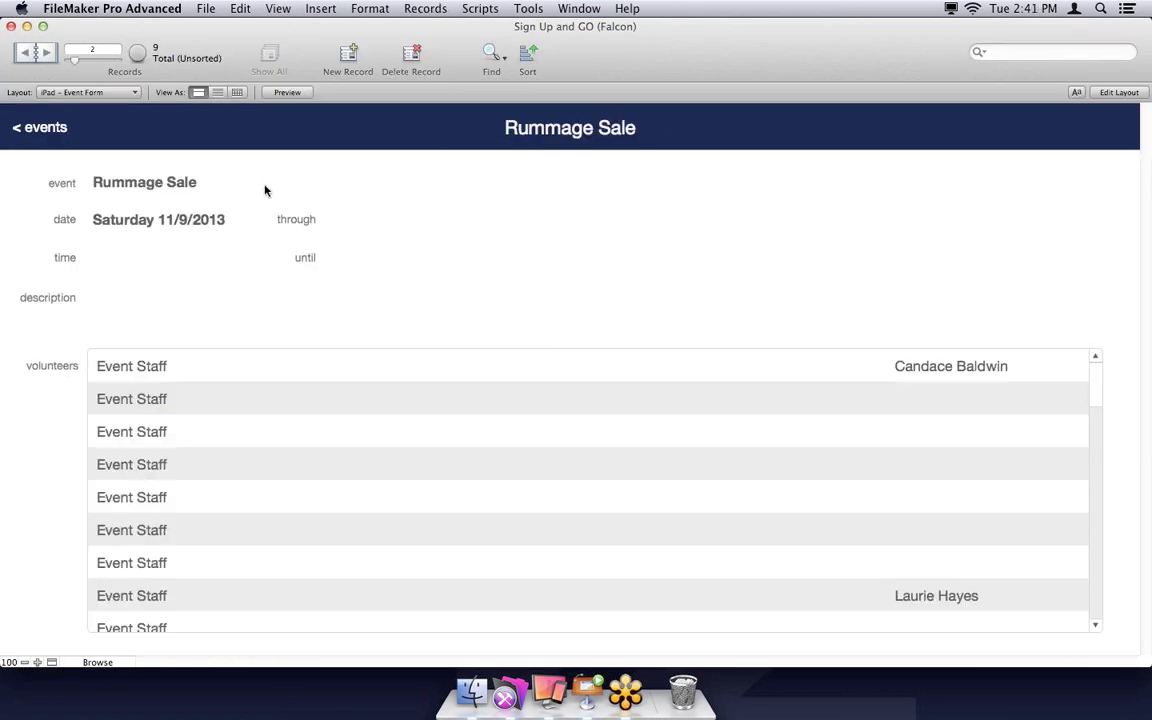
left_click(280, 182)
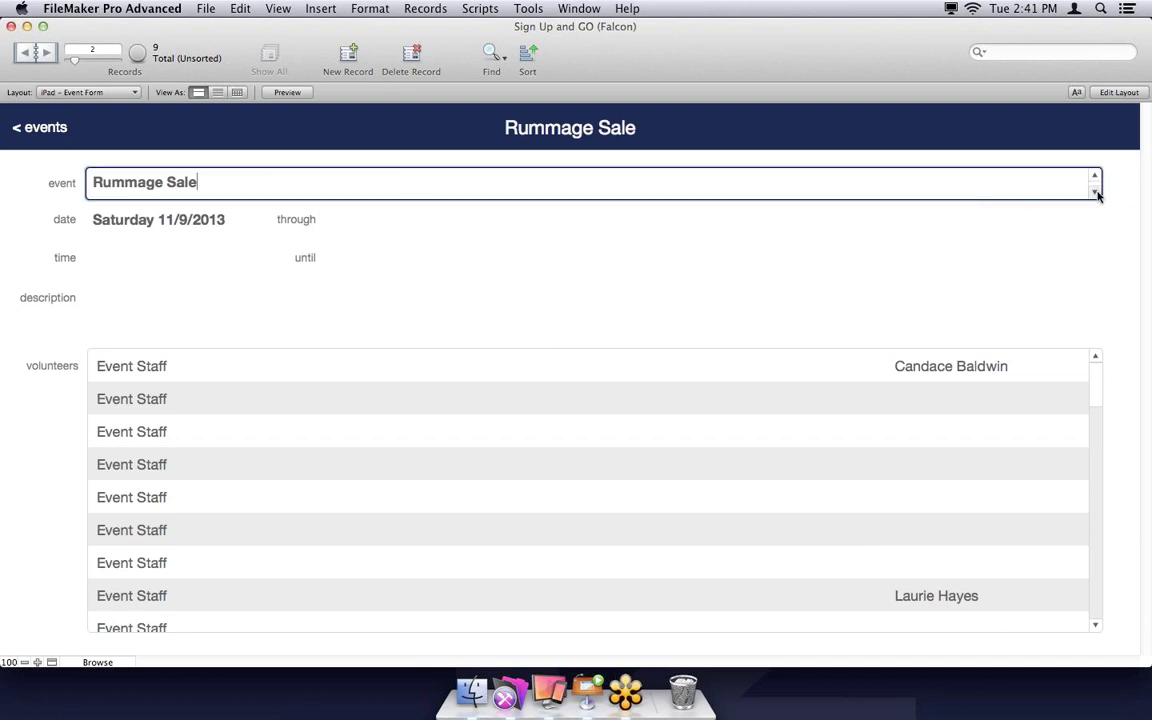
left_click_drag(207, 182, 84, 160)
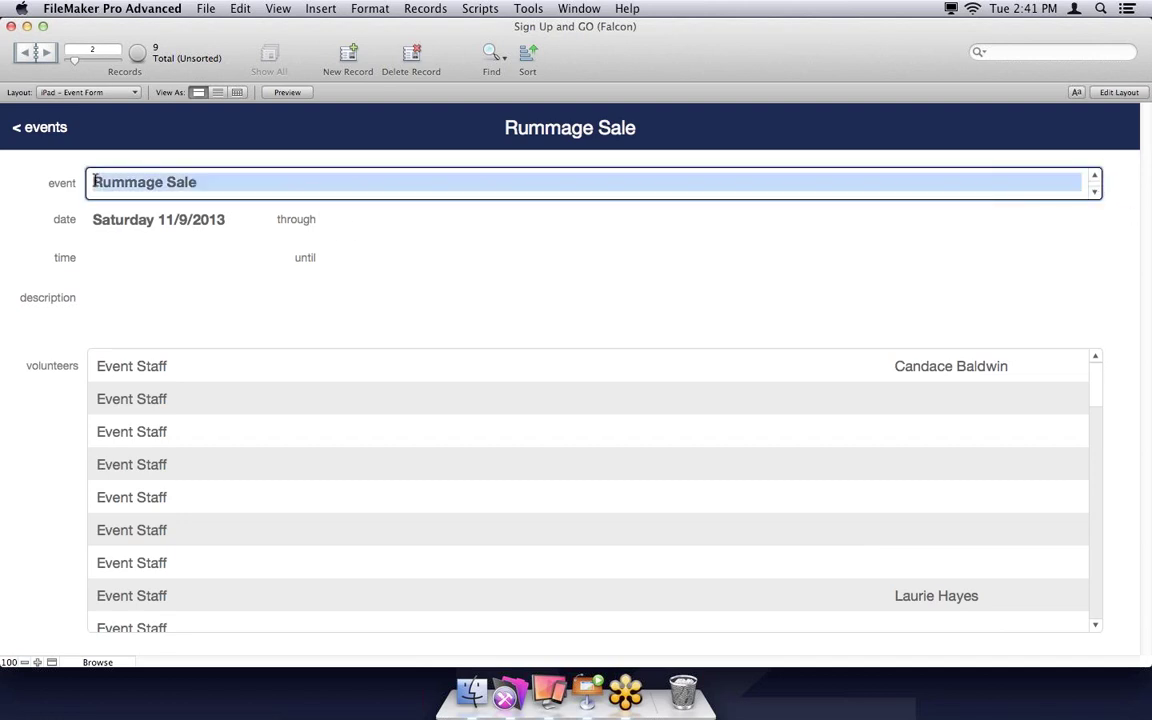
left_click(110, 163)
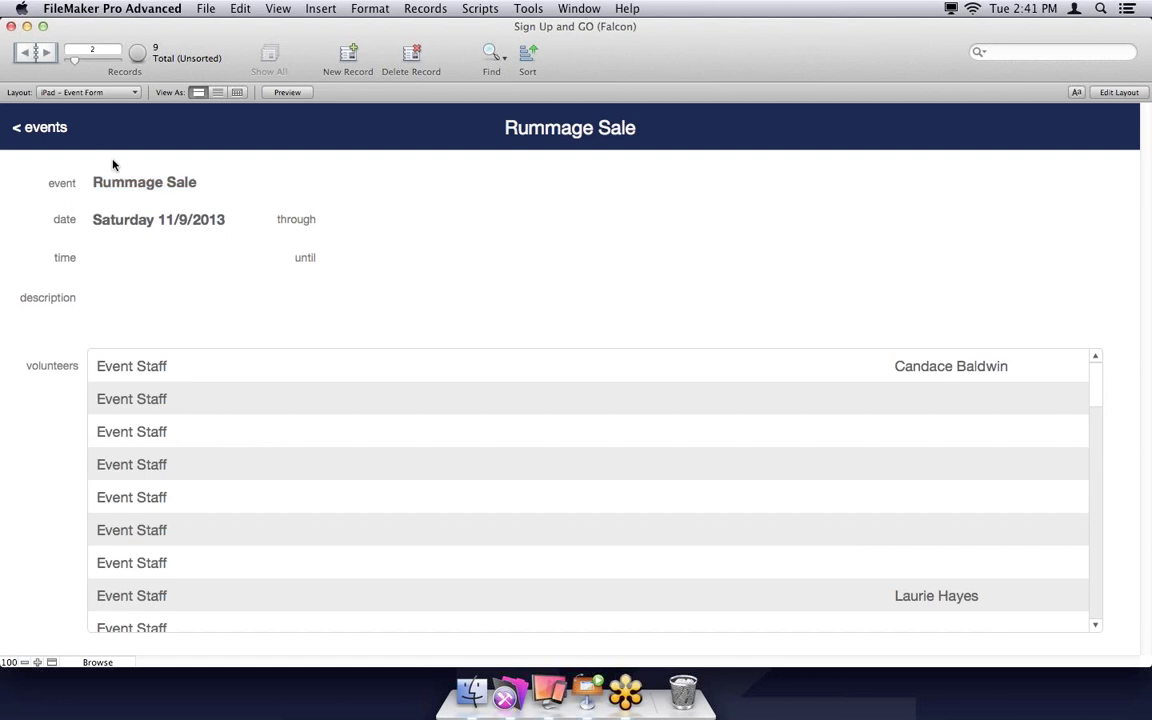
left_click(600, 698)
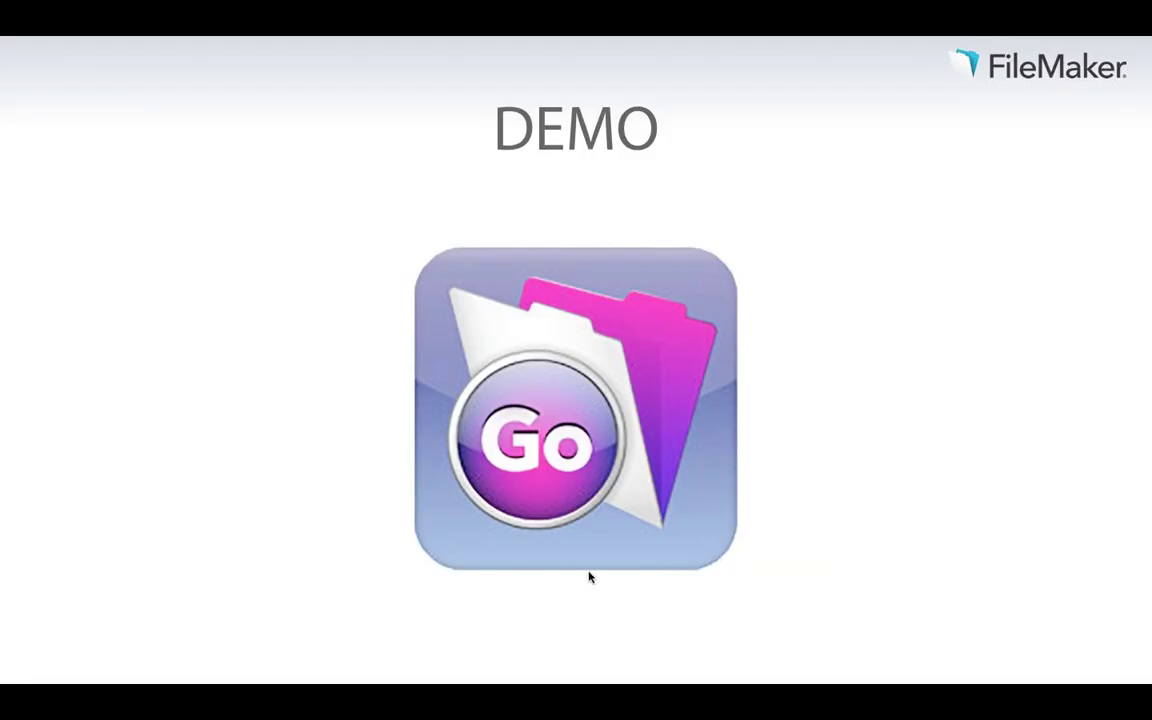
Edit the iPad's event name in Reflector, then select the < events object in FileMaker Layout mode
left_click(555, 690)
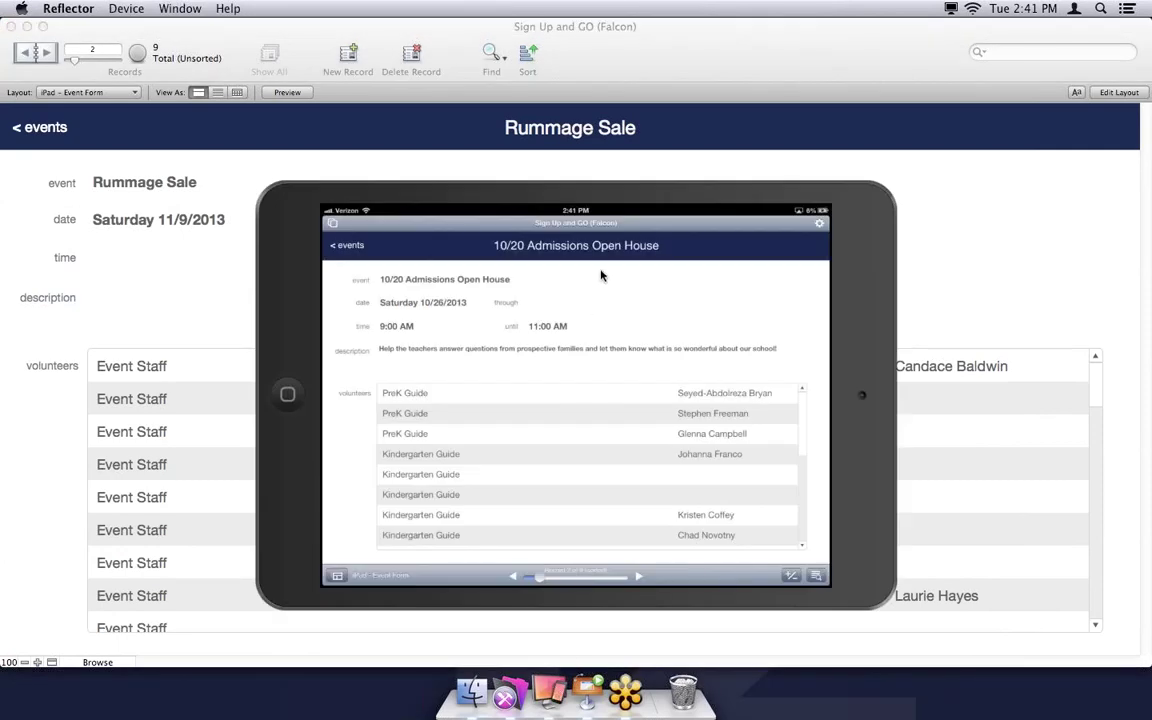
left_click(548, 289)
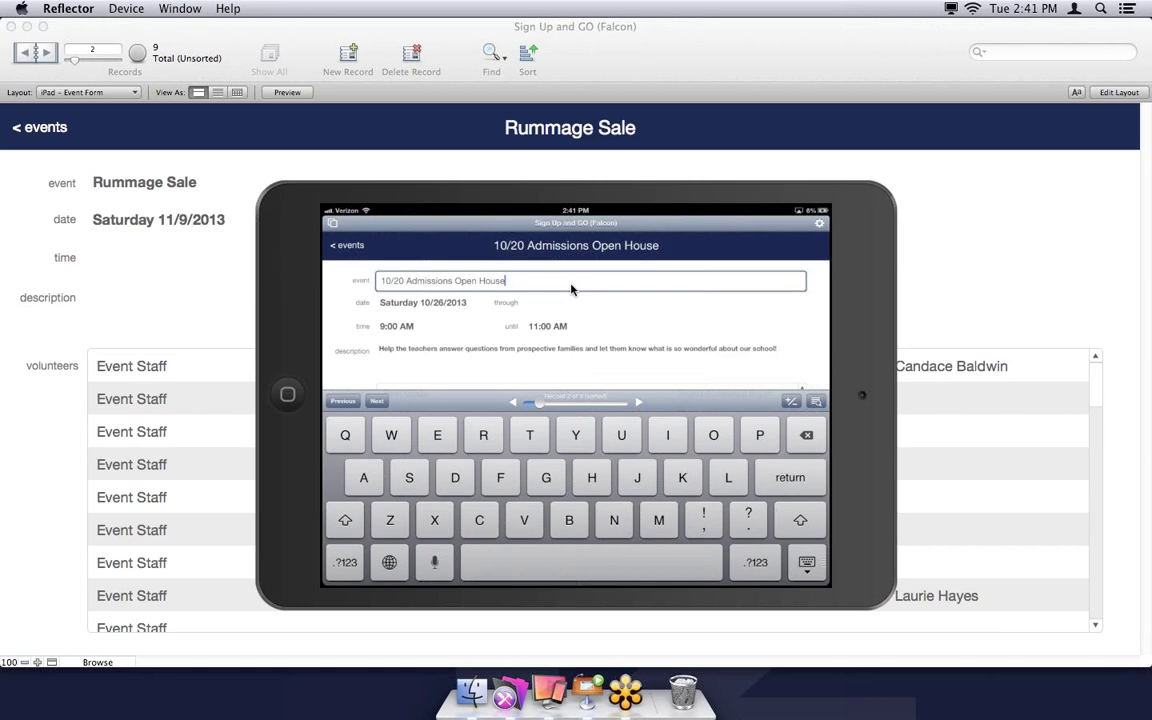
left_click(226, 254)
key("super+l")
left_click(80, 148)
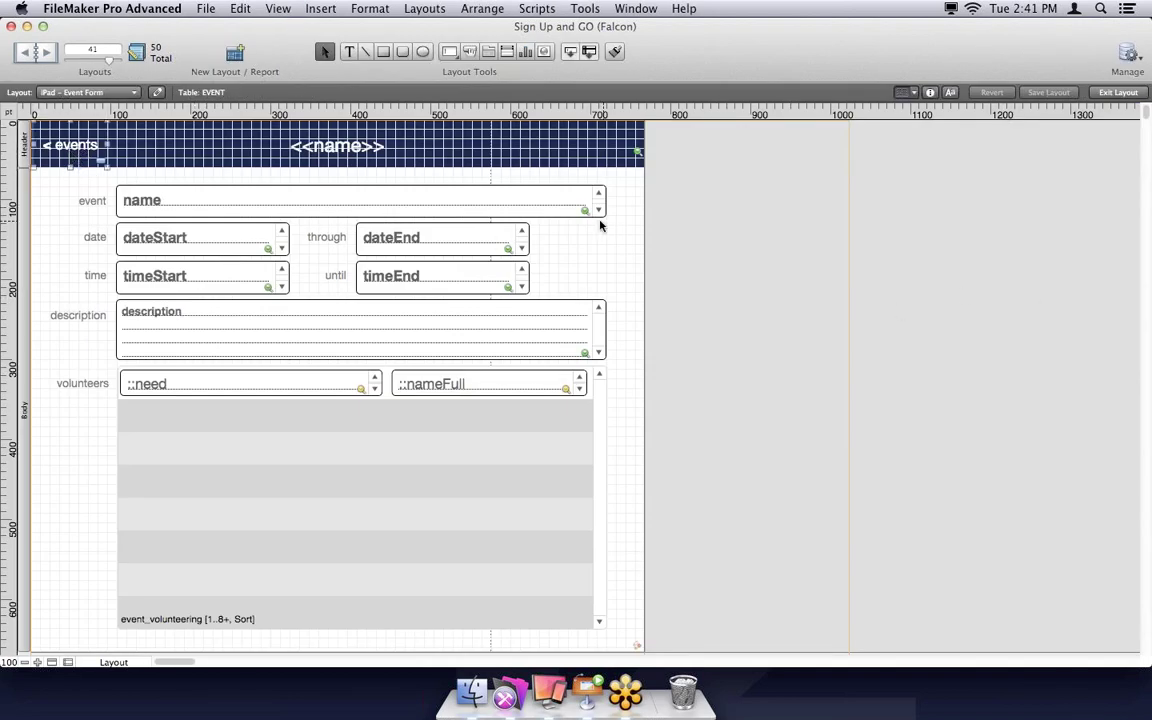
Review the < events object's Appearance and Position settings in the Inspector
key("super+i")
left_click_drag(775, 118, 507, 135)
left_click(484, 149)
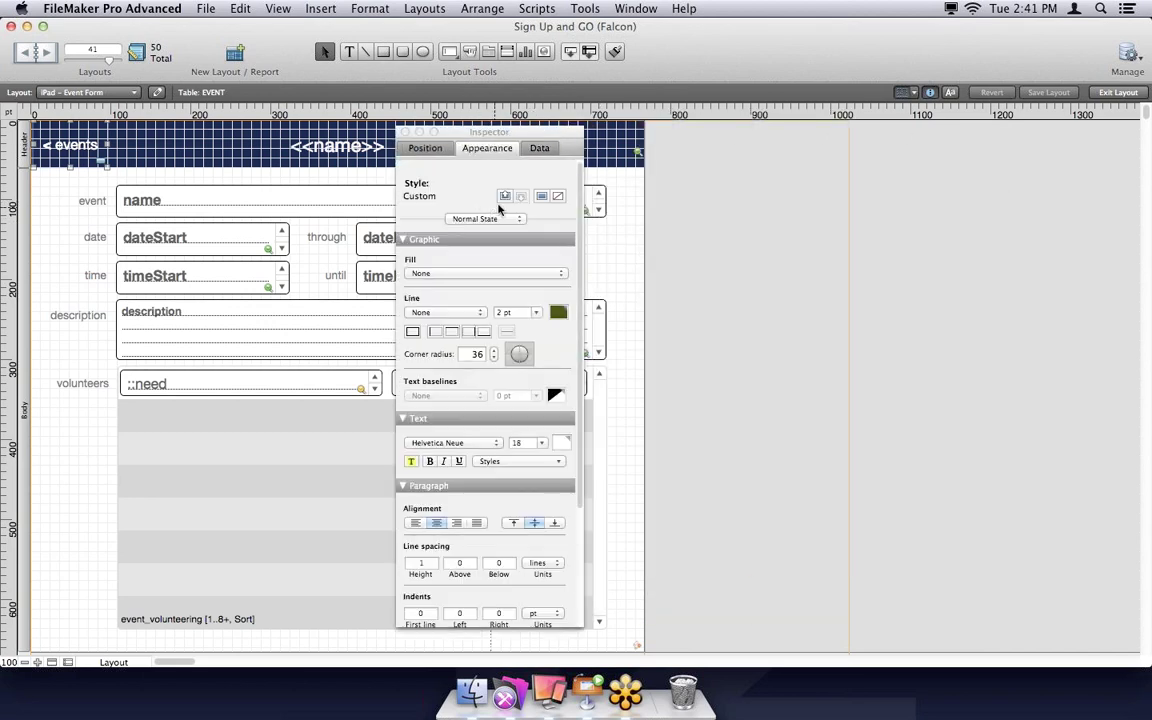
left_click(424, 148)
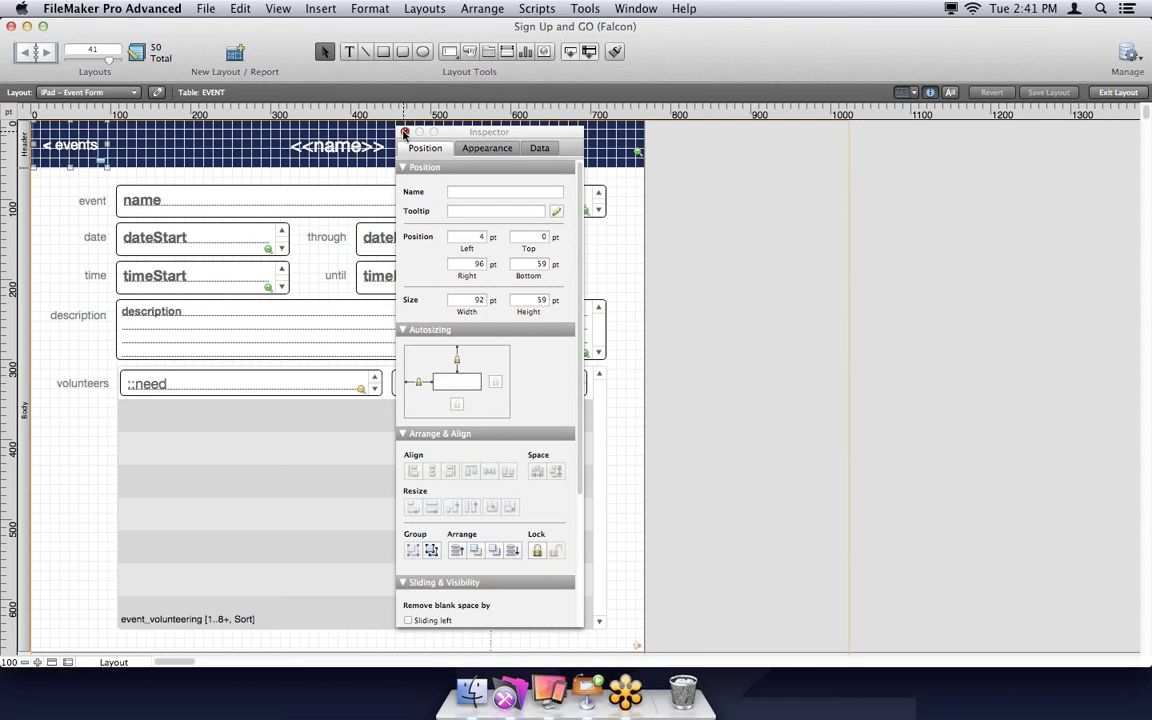
left_click(405, 133)
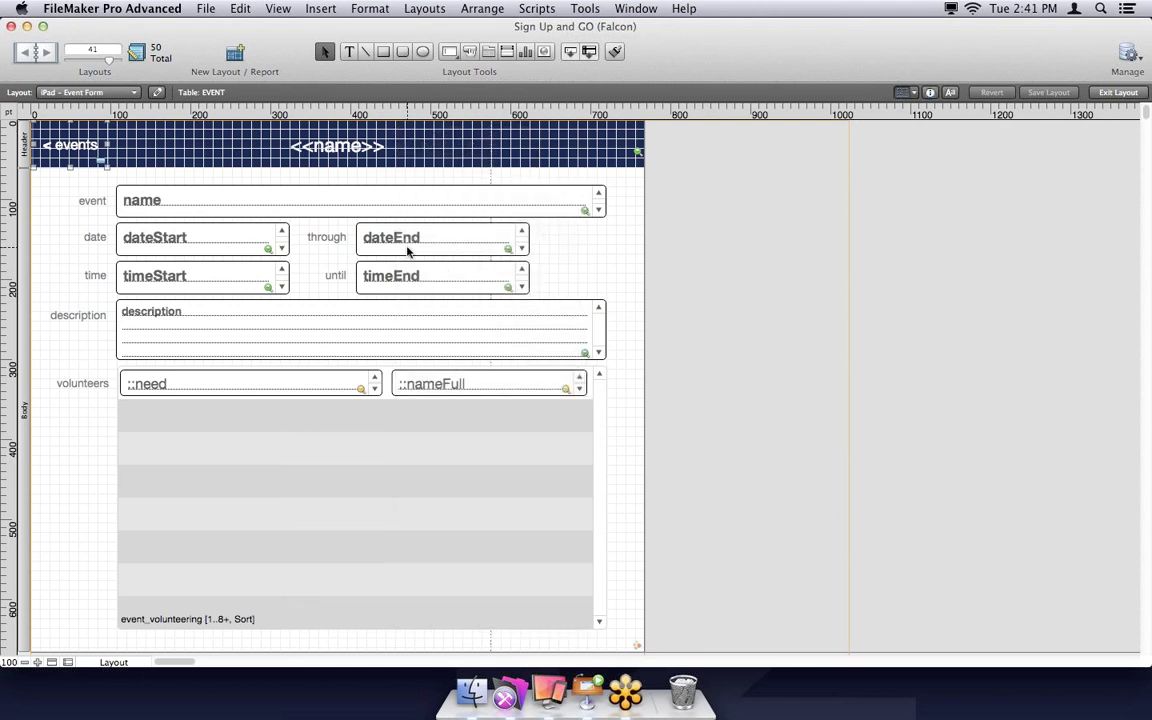
Return the Event Form to Browse mode and bring the Reflector iPad mirror forward
key("super+b")
left_click(195, 183)
left_click(203, 157)
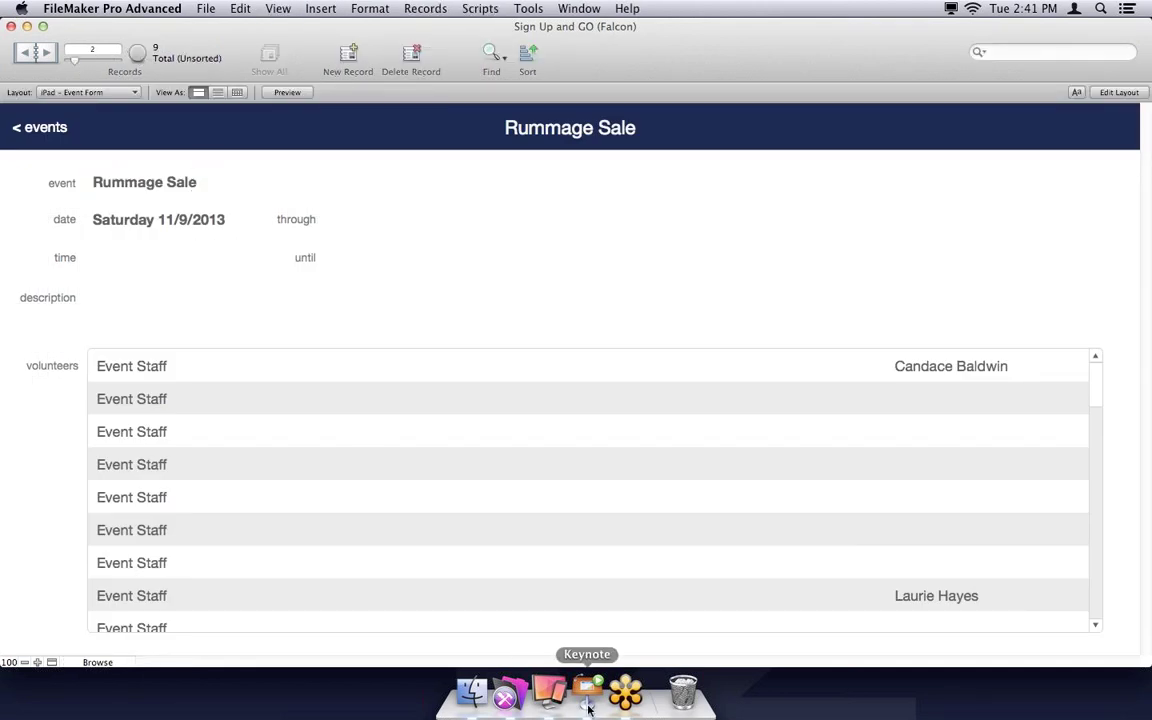
left_click(549, 692)
Move and enlarge the Reflector iPad mirror, then advance Keynote to slide '#7: Plan for iOS / Desktop Solutions'
left_click_drag(490, 200, 358, 92)
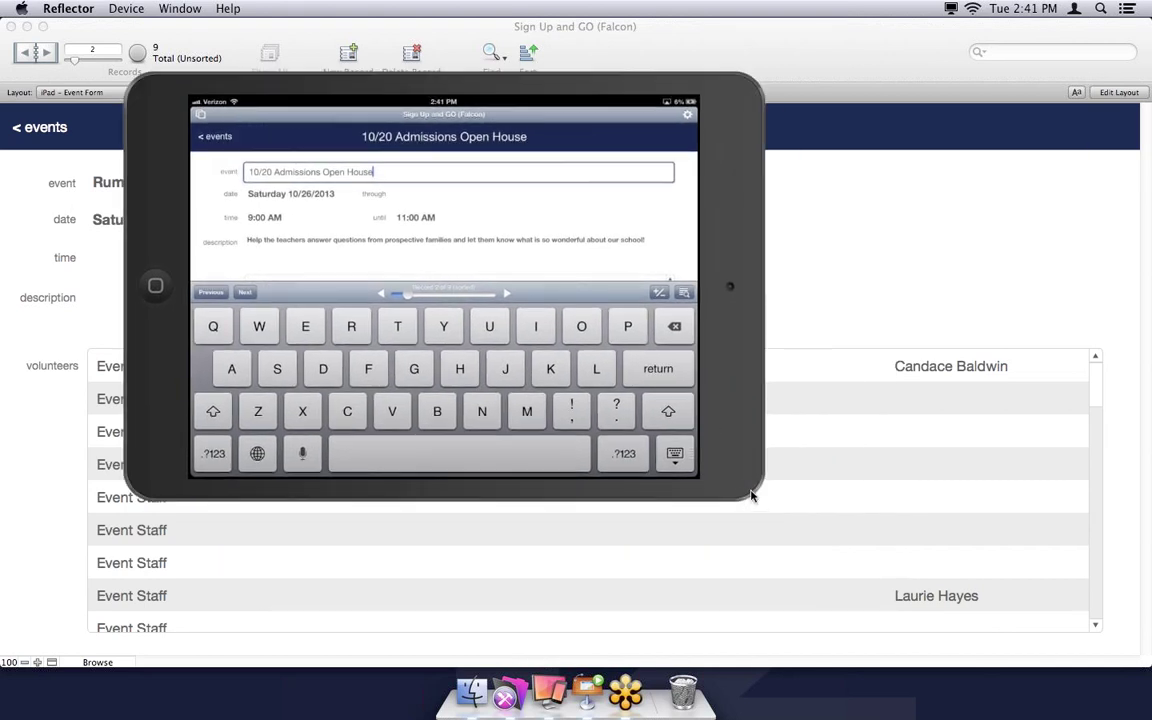
left_click_drag(751, 494, 928, 614)
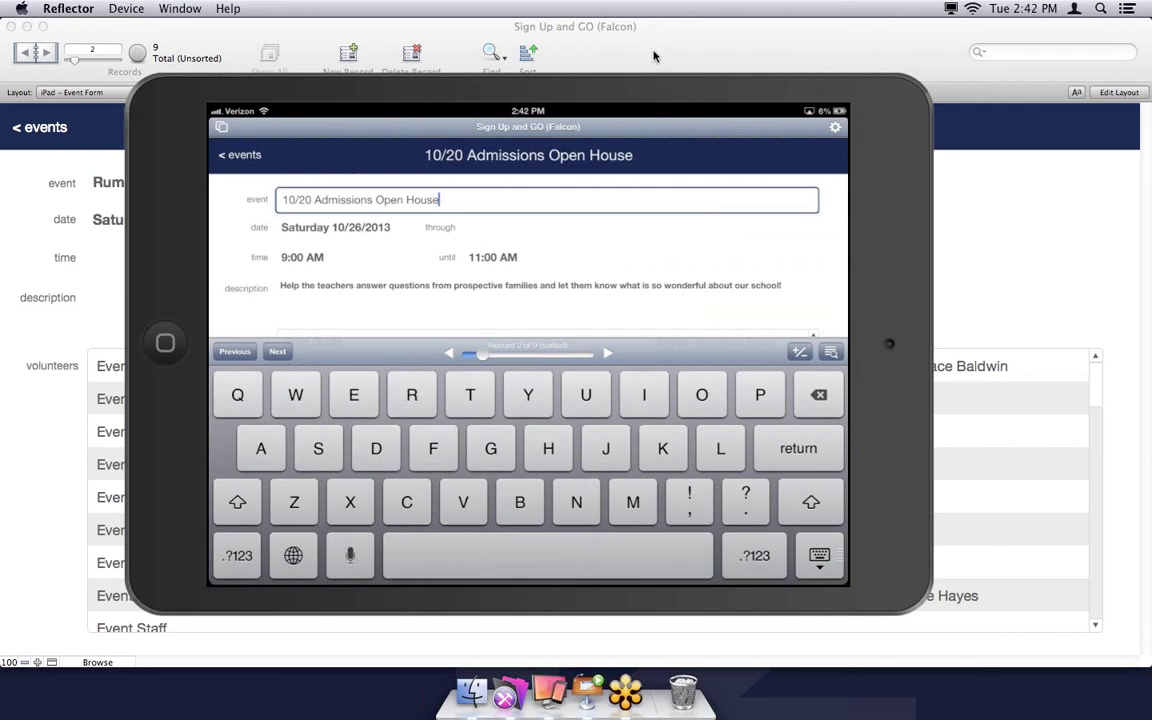
left_click(588, 690)
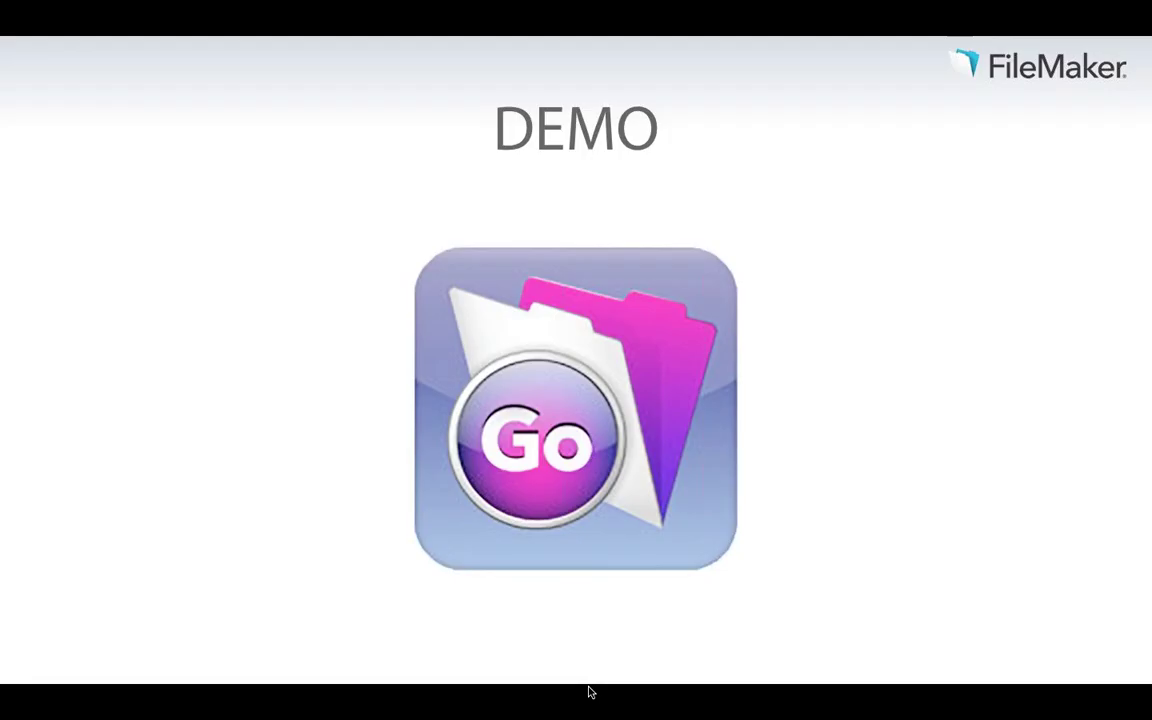
key("Right")
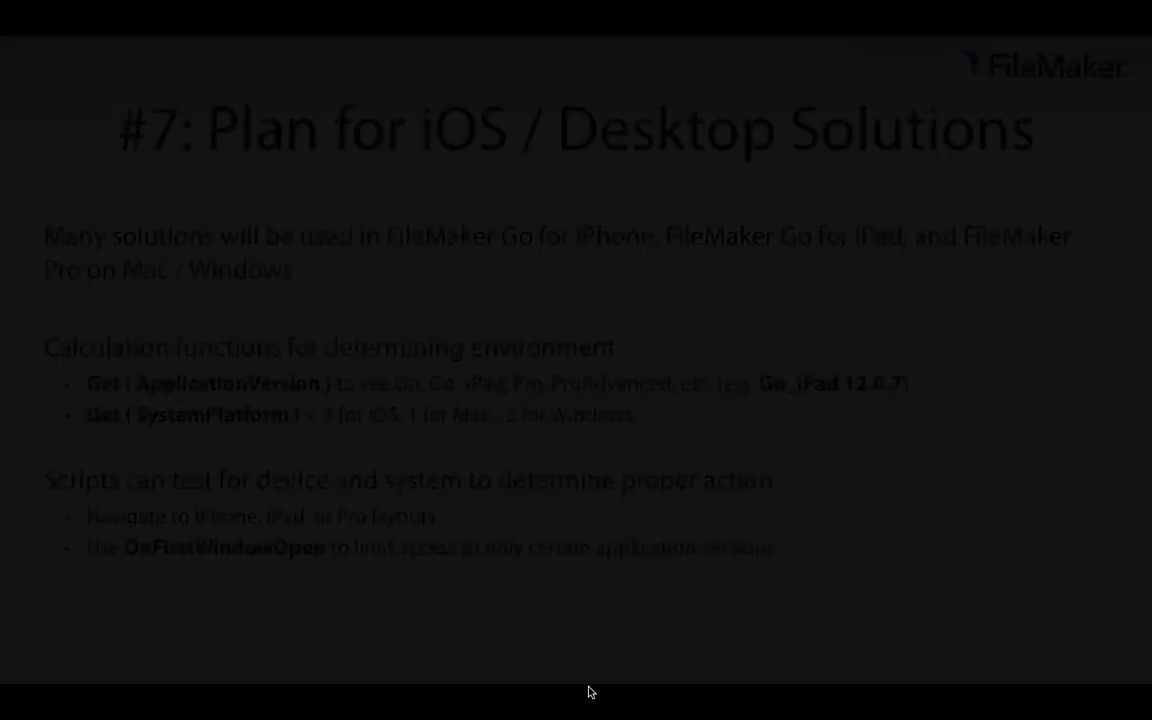